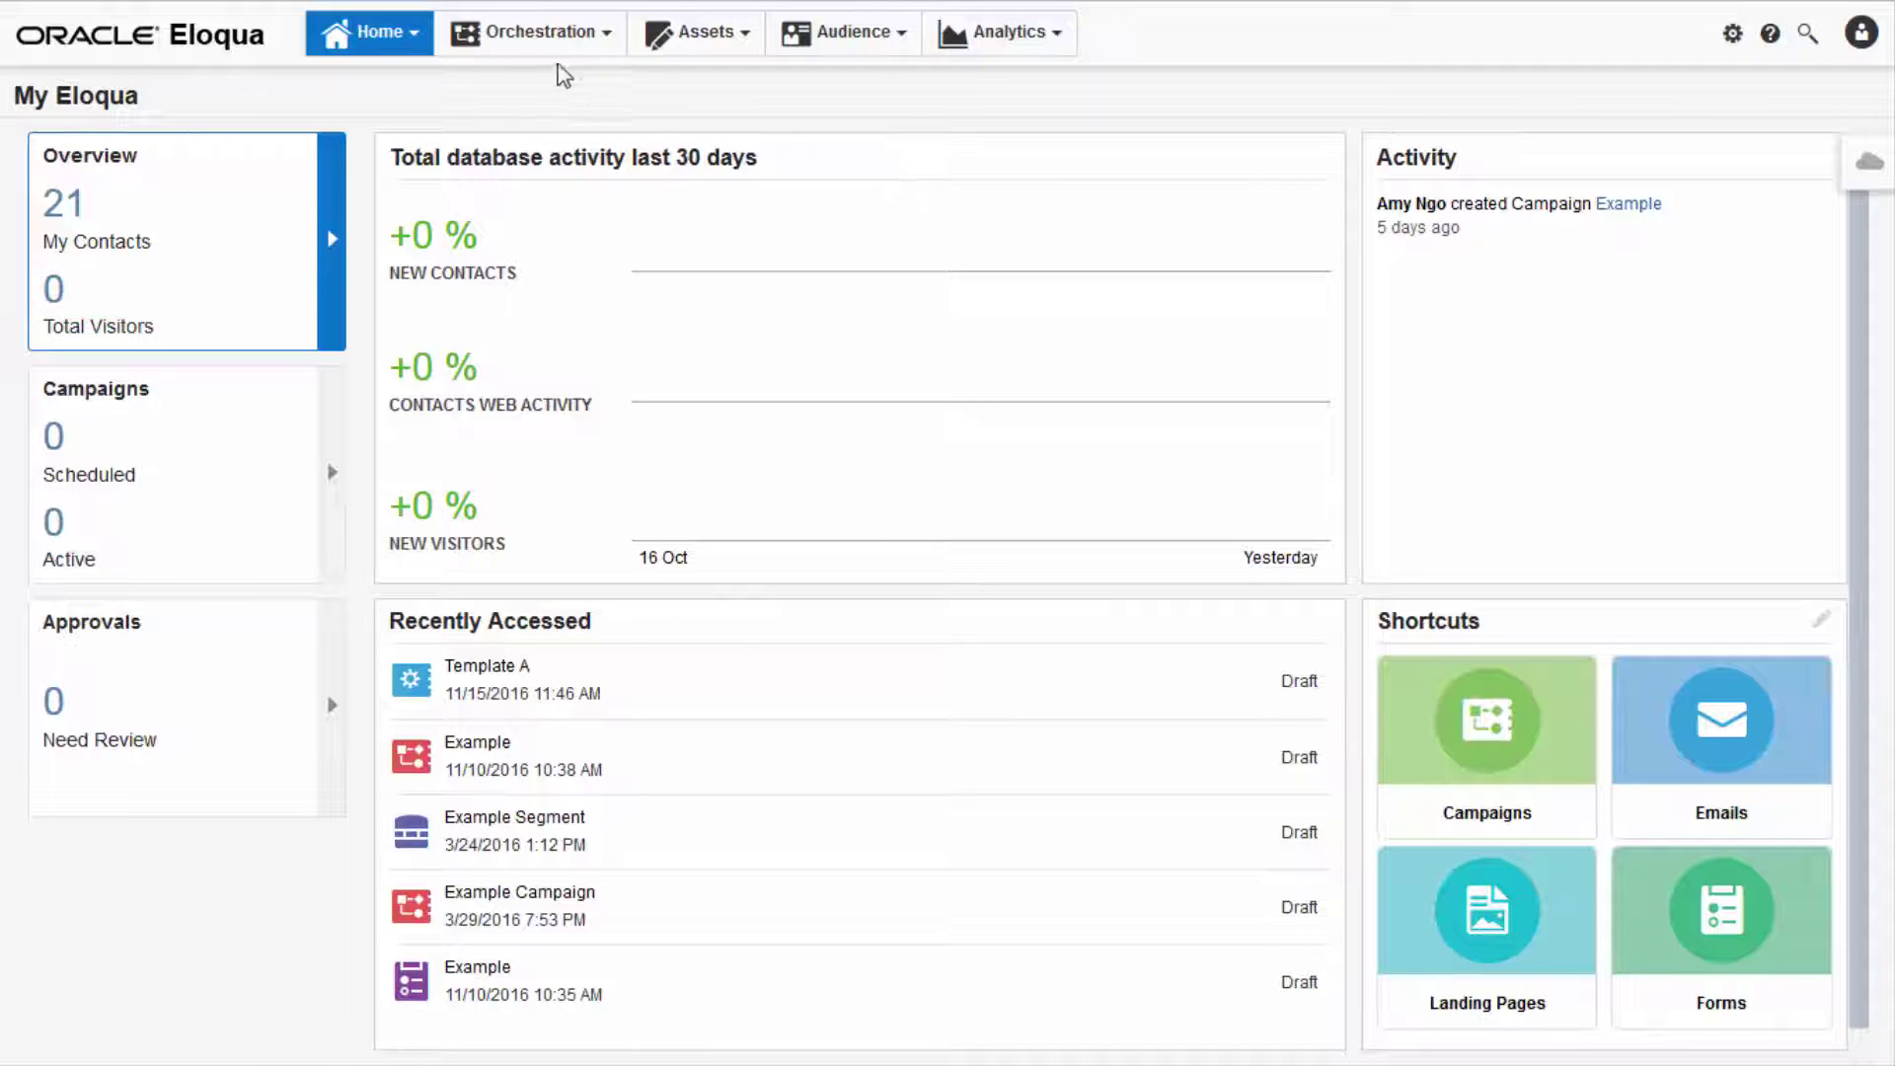
Step: Create a new contact program from the Blank Contact Program template via Orchestration > Programs
{"action": "left_click", "coordinate": [538, 30]}
{"action": "left_click", "coordinate": [527, 125]}
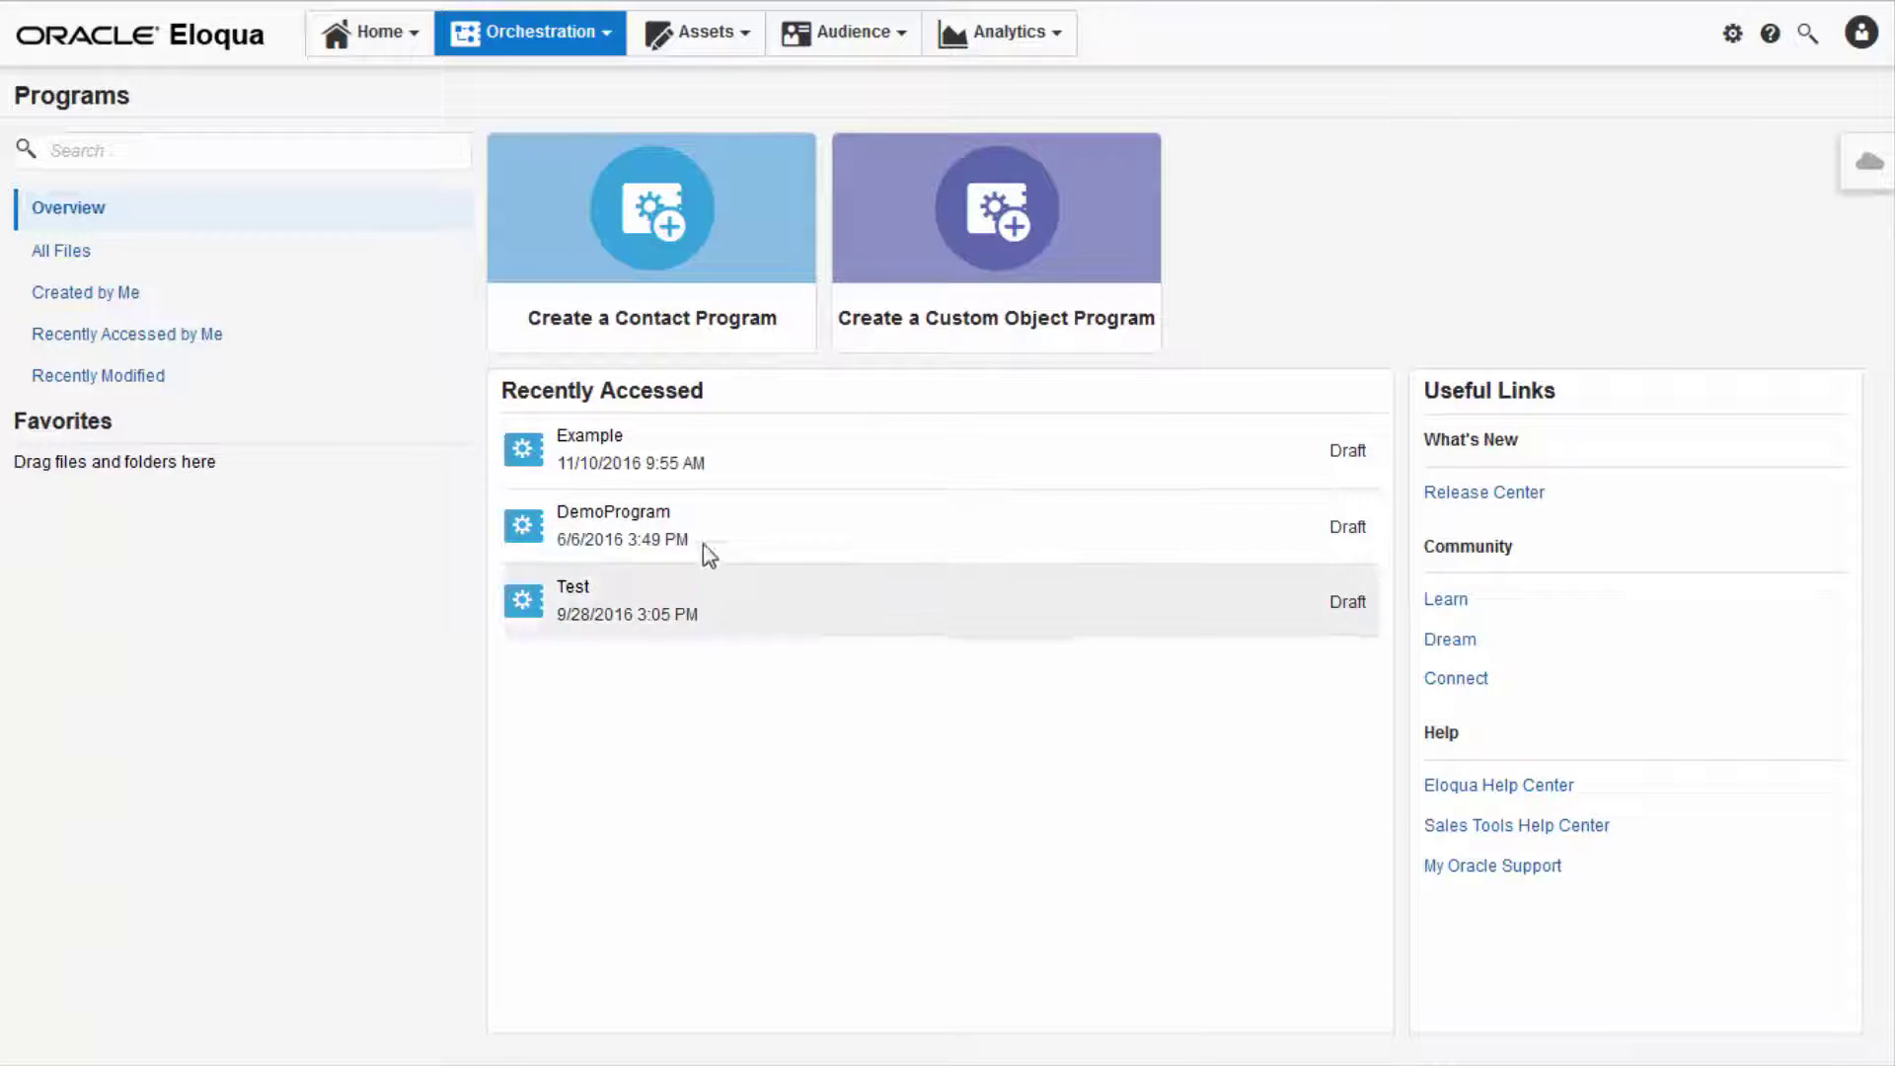
{"action": "left_click", "coordinate": [676, 277]}
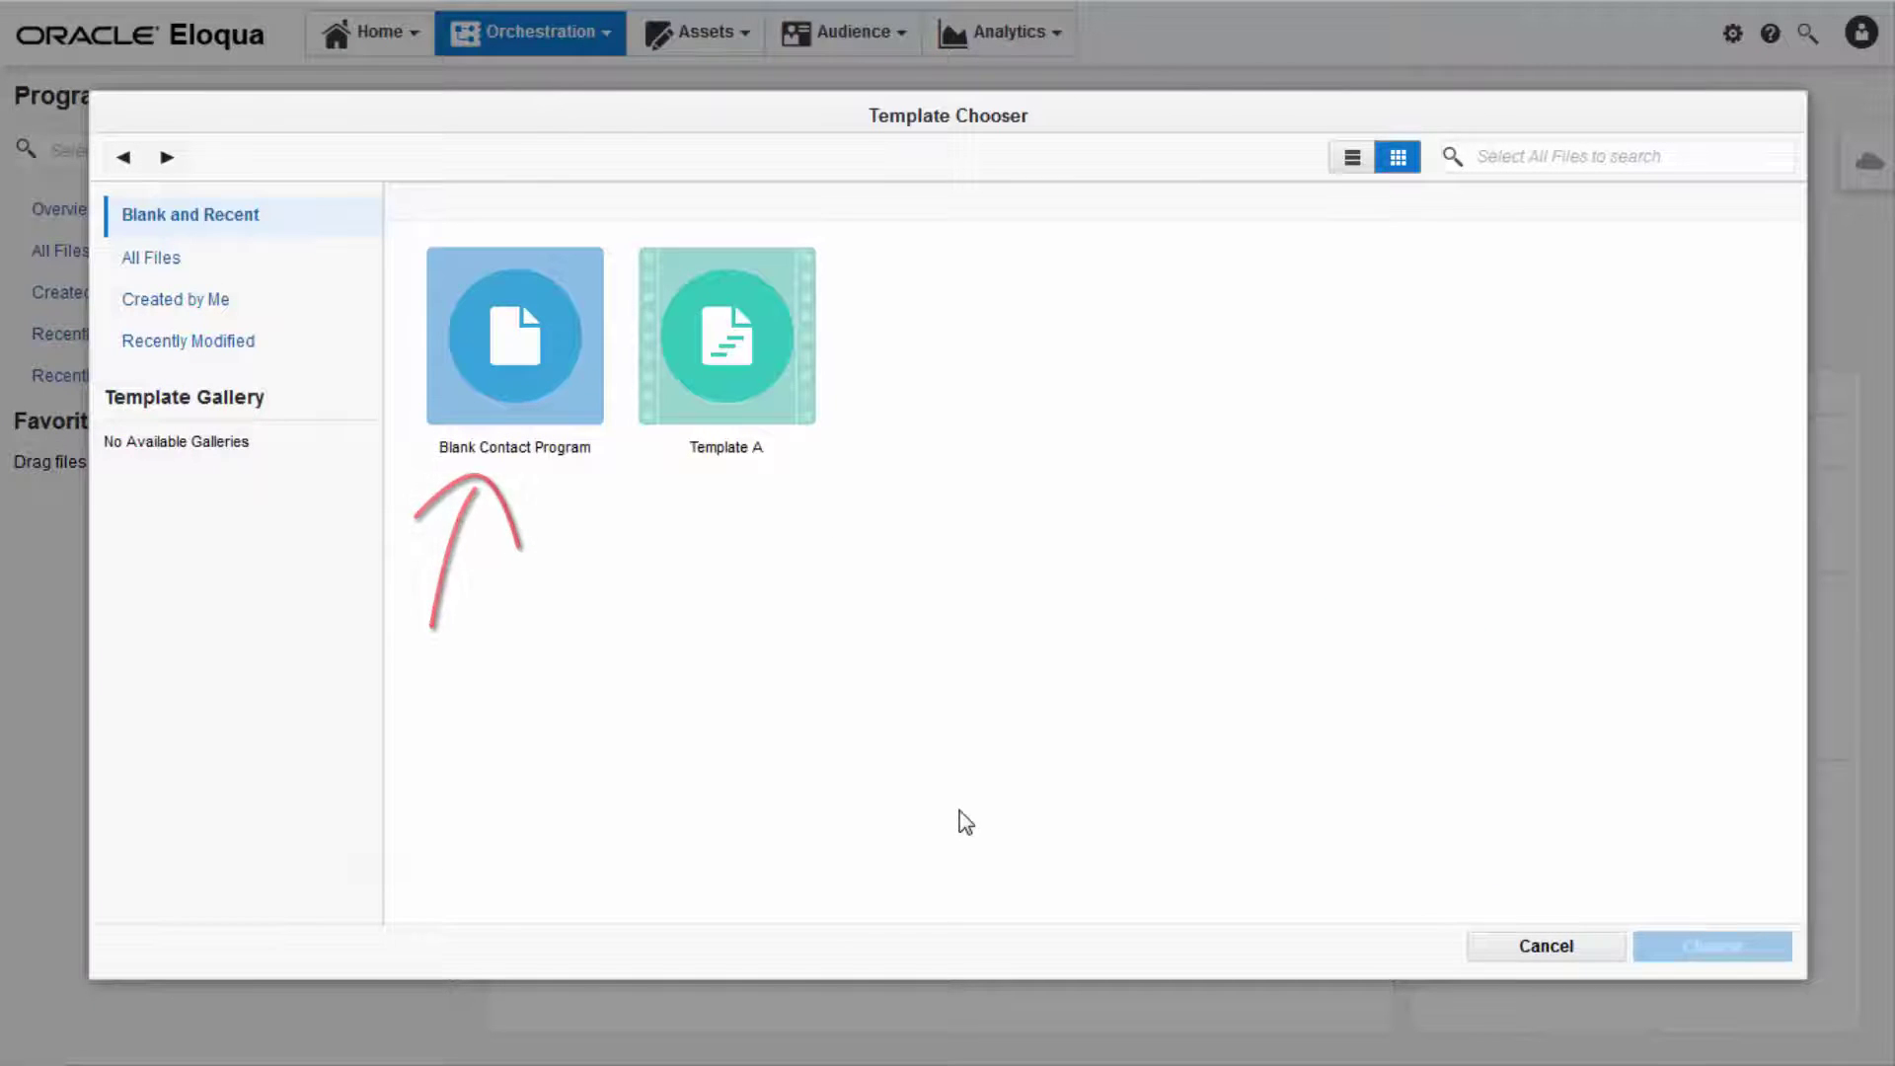
{"action": "double_click", "coordinate": [508, 404]}
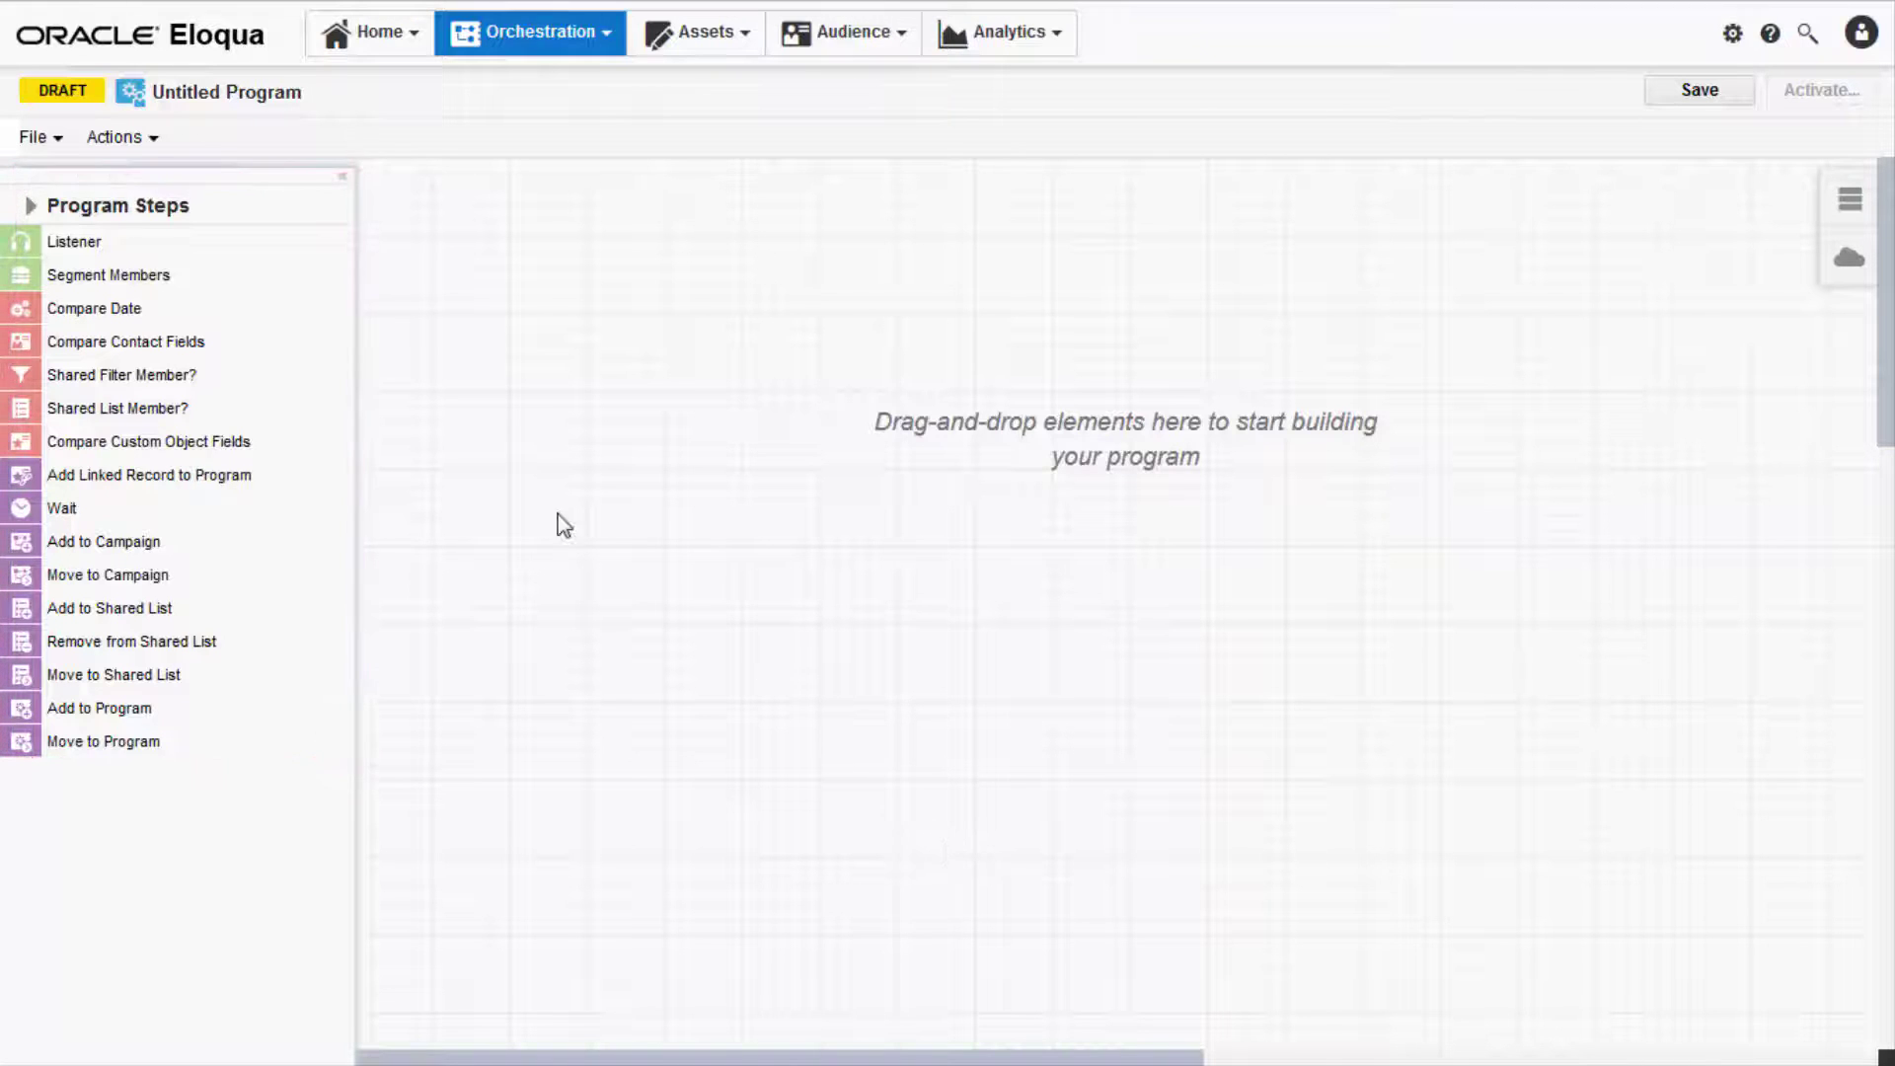
Step: Star Update Rules as a favourite step, then name the program 'Example' with description 'An example program'
{"action": "left_click", "coordinate": [62, 202]}
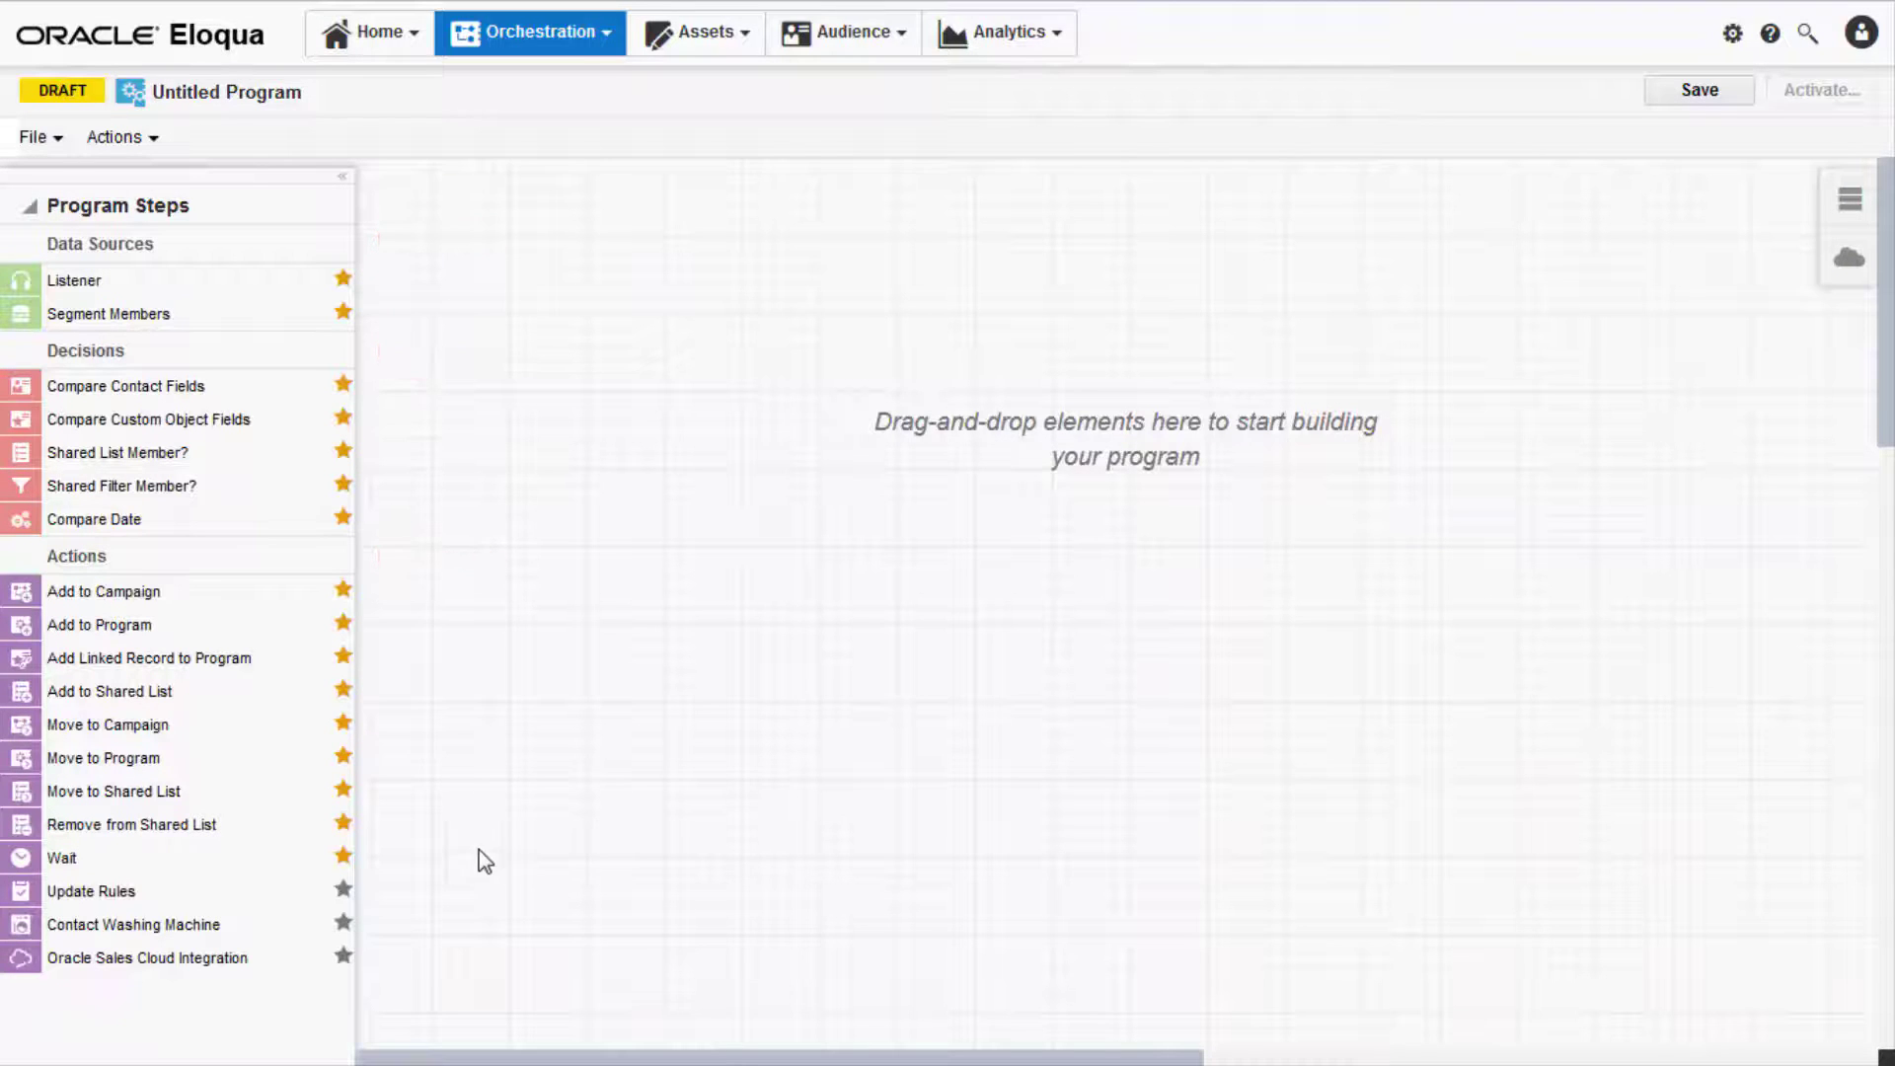
{"action": "left_click", "coordinate": [343, 890]}
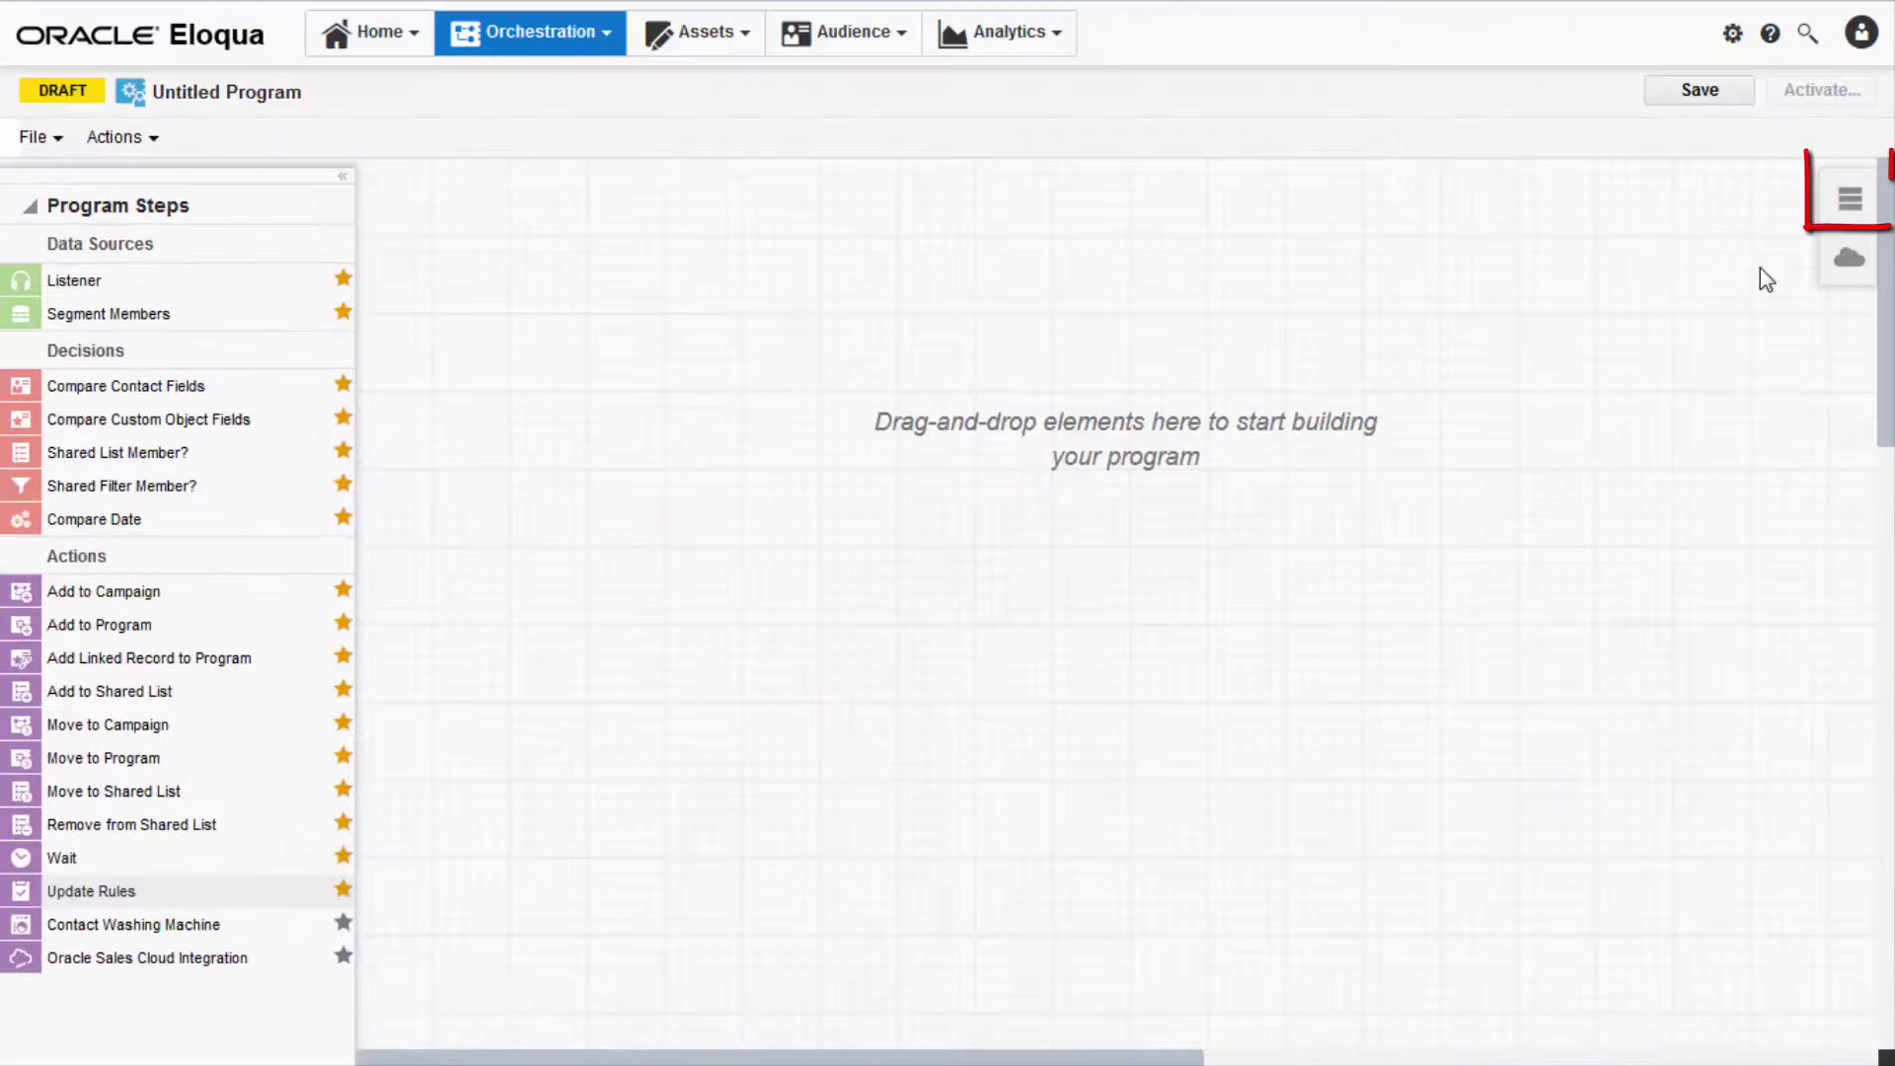
{"action": "left_click", "coordinate": [1849, 200]}
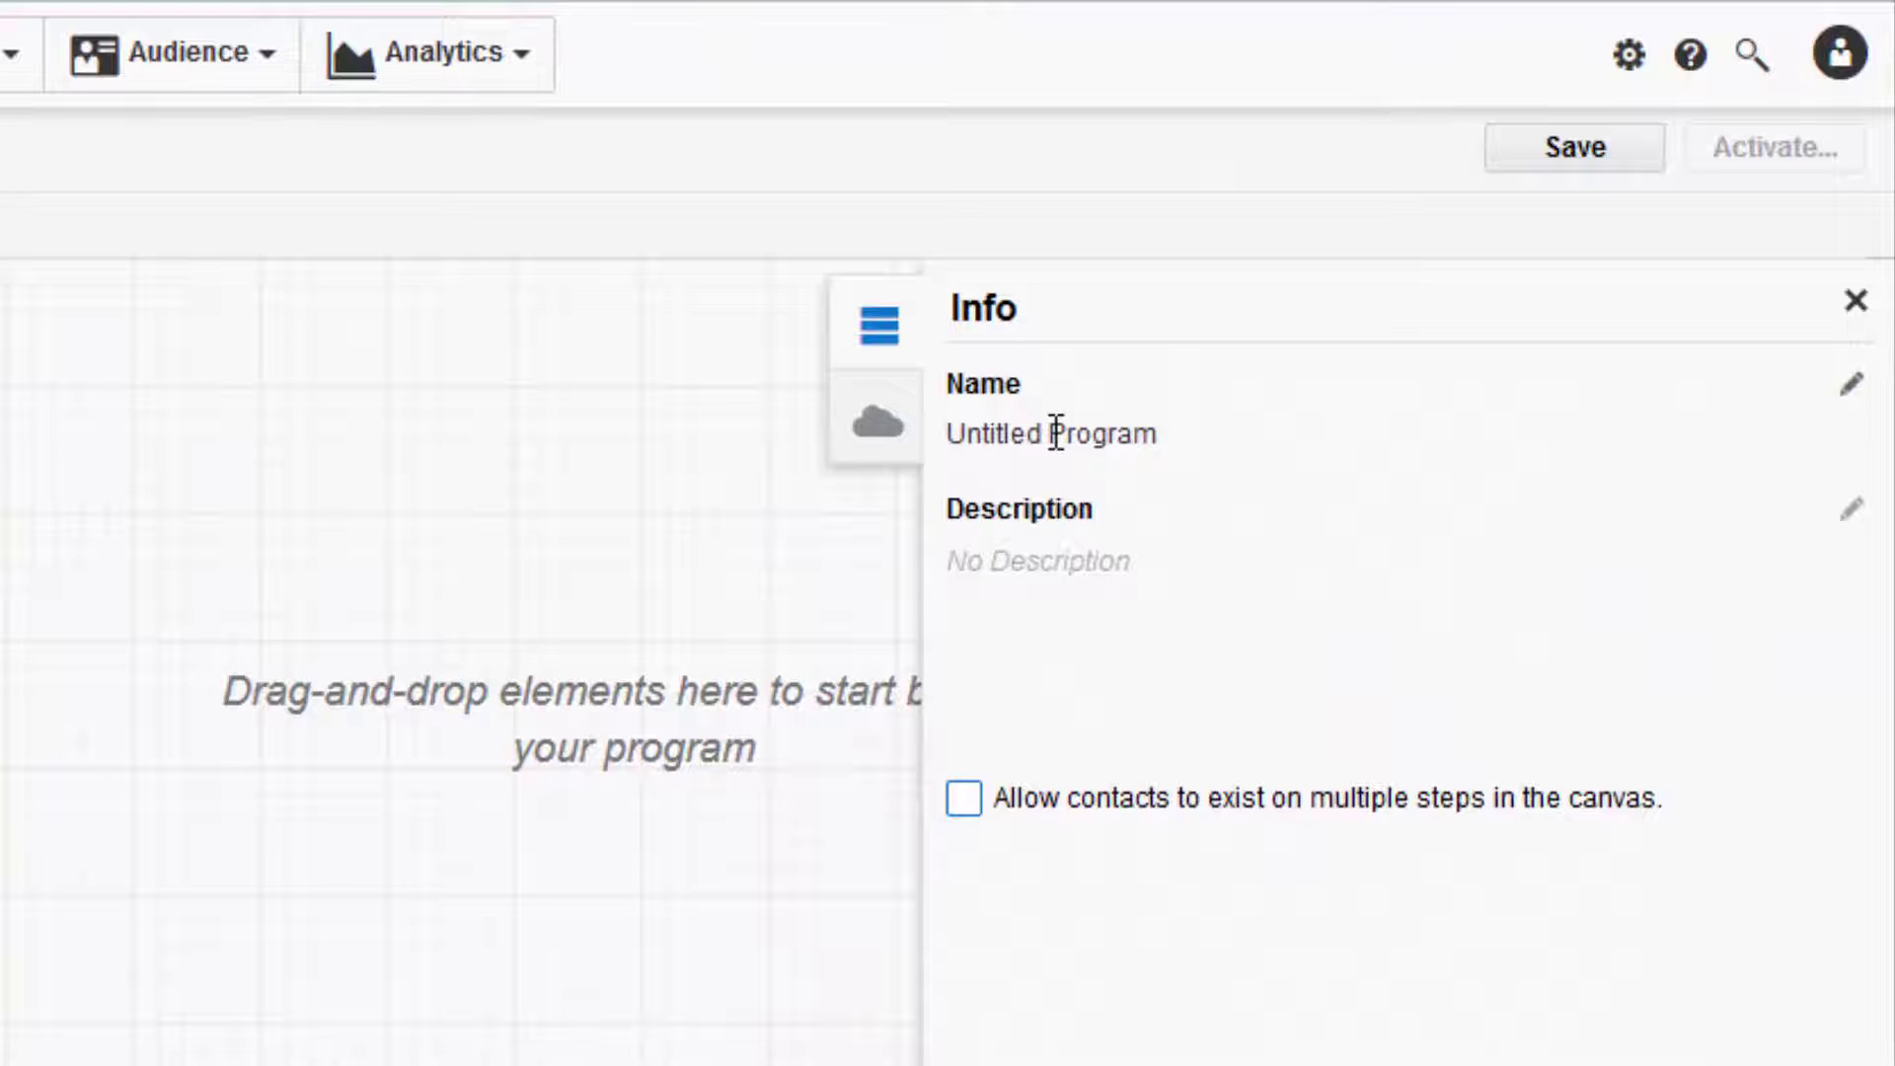
{"action": "left_click", "coordinate": [1056, 432]}
{"action": "type", "text": "Example"}
{"action": "left_click", "coordinate": [1027, 575]}
{"action": "type", "text": "An example program"}
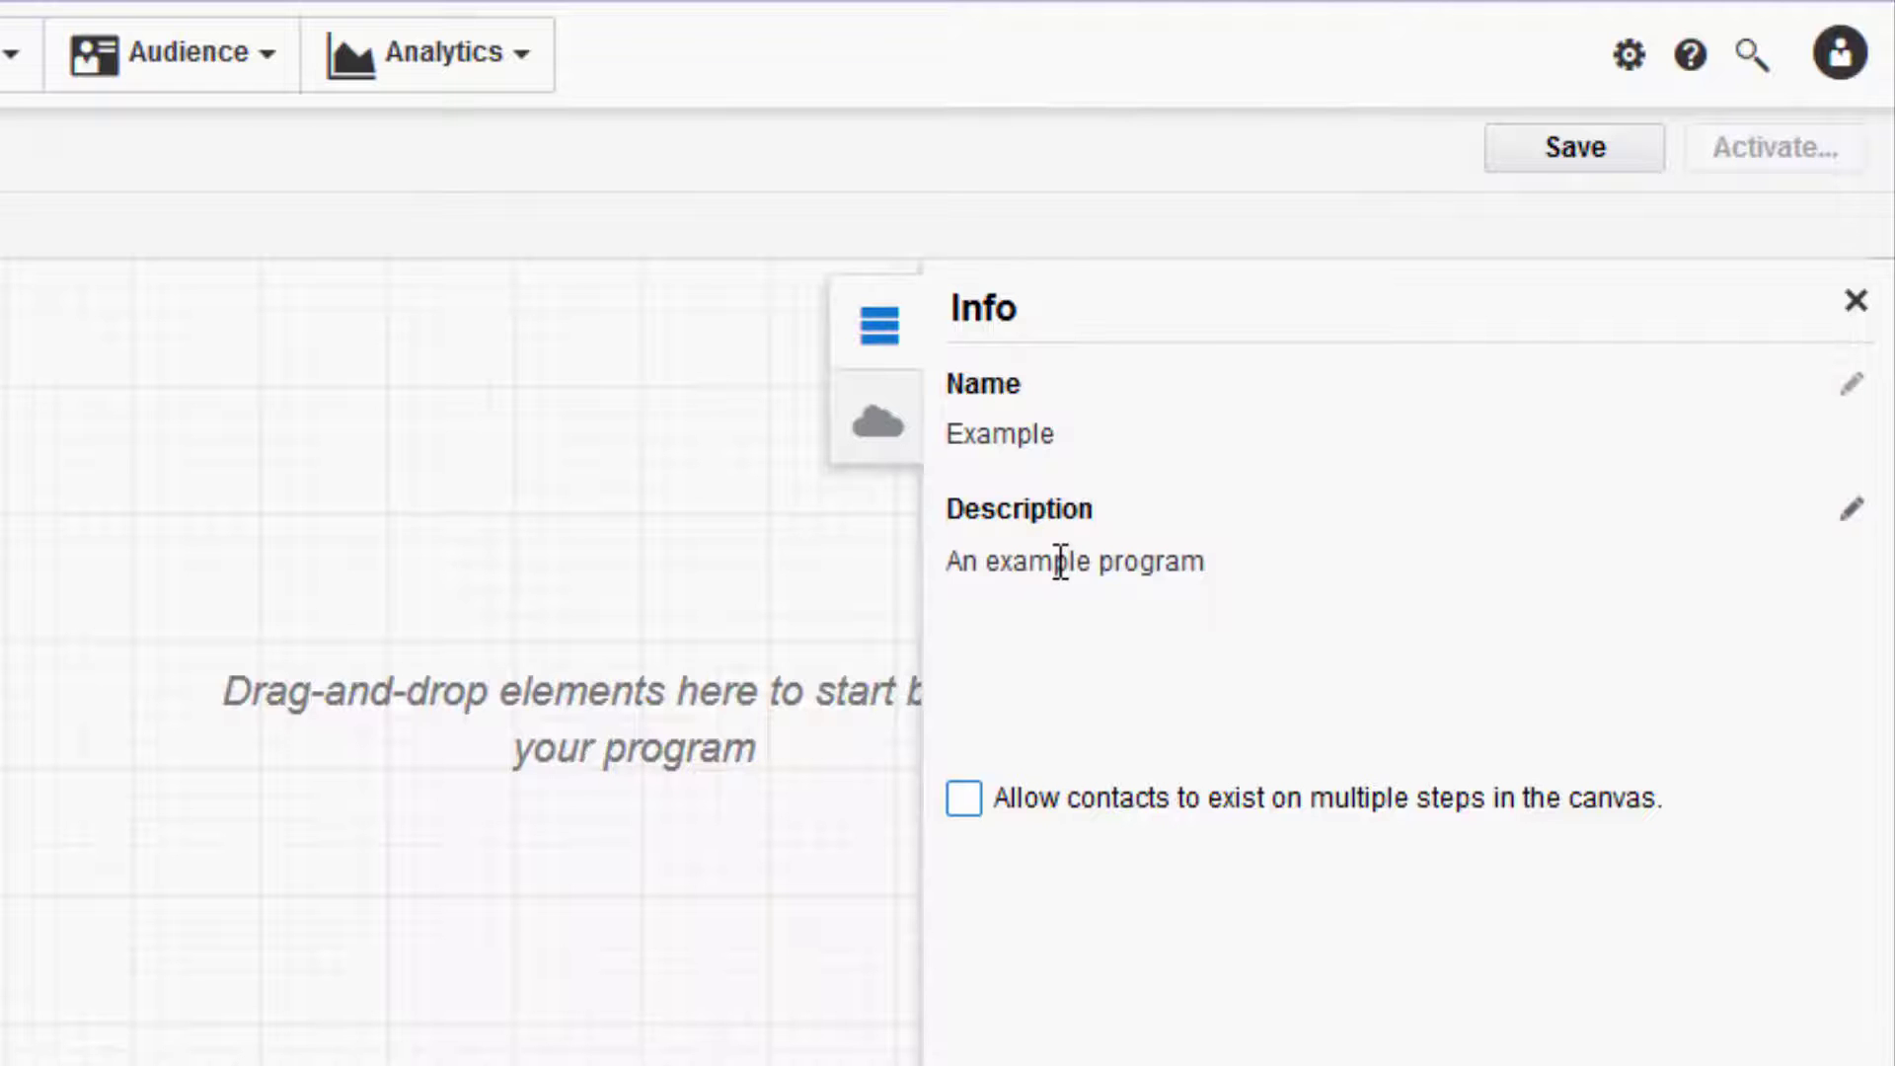
{"action": "left_click", "coordinate": [1500, 472]}
Step: Place Listener, Compare Contact Fields, Add to Campaign and Add to Program steps on the canvas
{"action": "left_click", "coordinate": [1856, 300]}
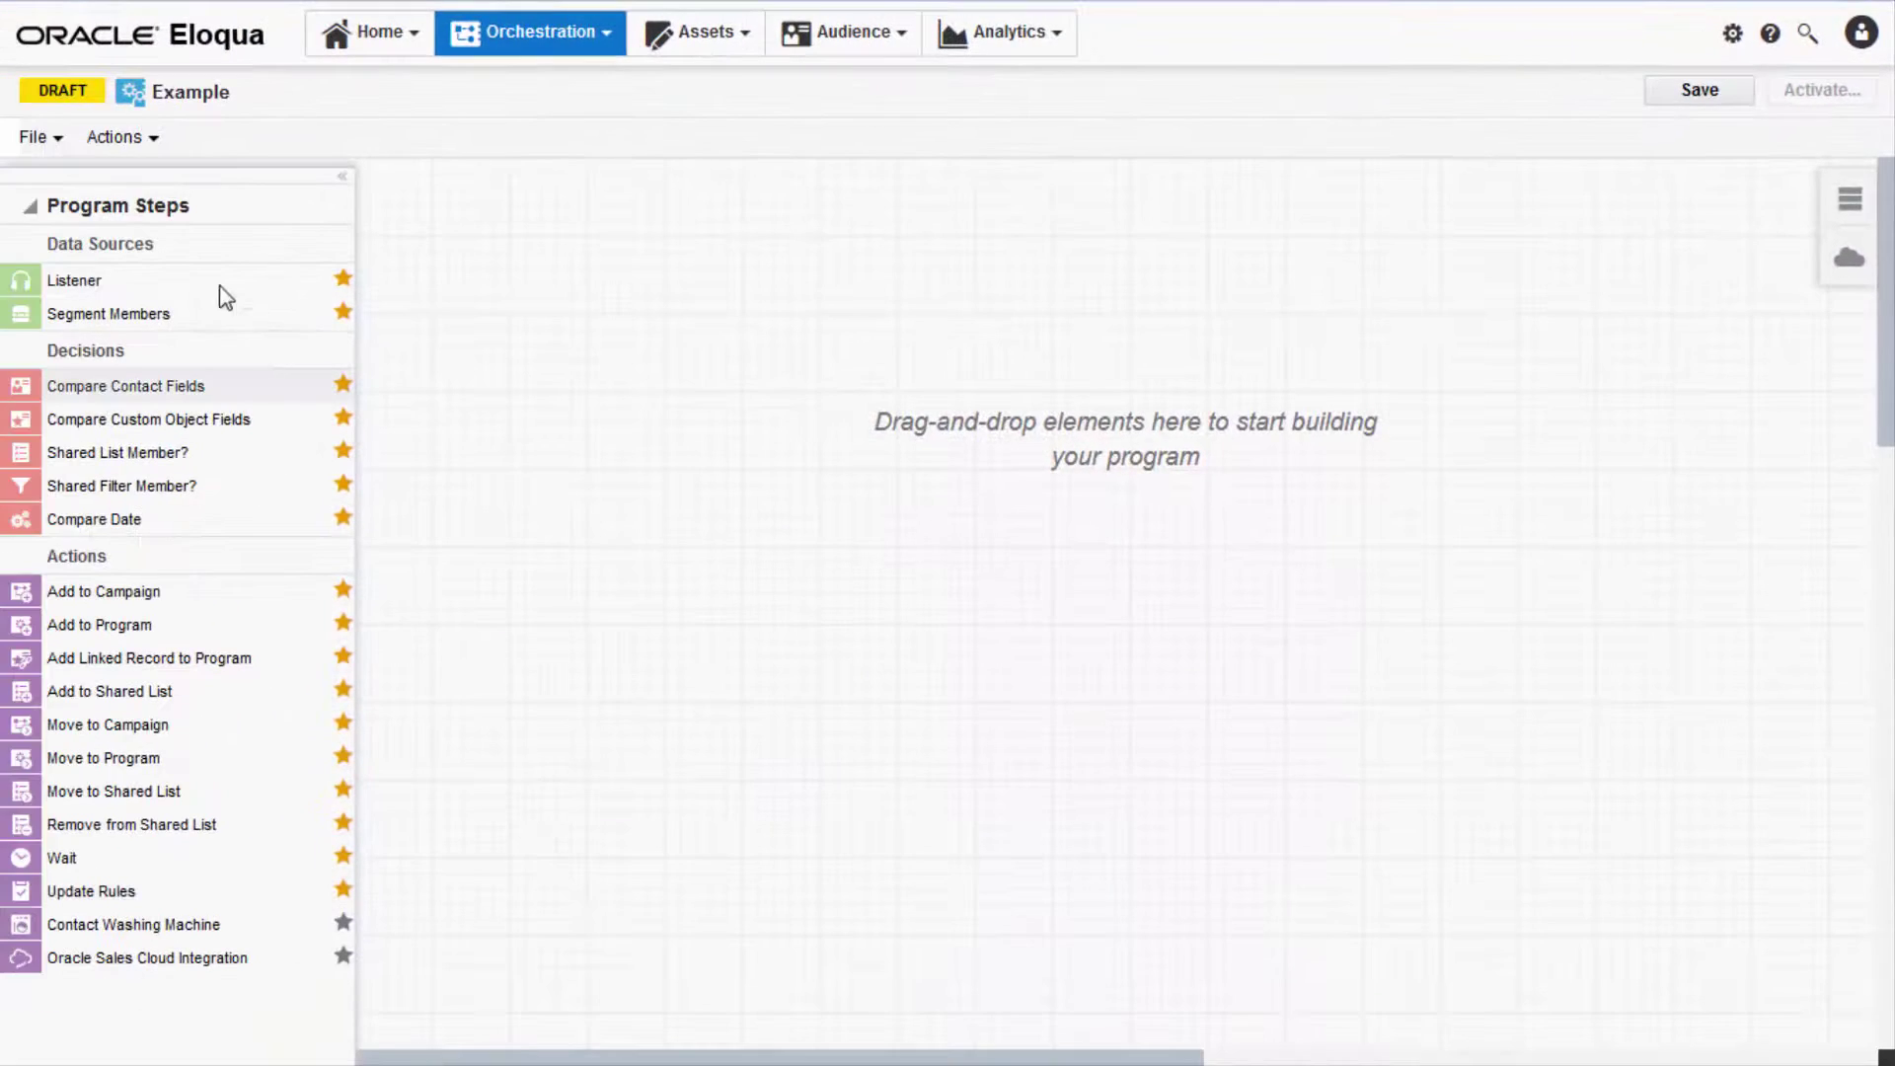
{"action": "left_click_drag", "start_coordinate": [219, 294], "coordinate": [1155, 372]}
{"action": "left_click_drag", "start_coordinate": [237, 385], "coordinate": [850, 541]}
{"action": "left_click_drag", "start_coordinate": [138, 598], "coordinate": [1105, 774]}
{"action": "left_click_drag", "start_coordinate": [136, 632], "coordinate": [698, 737]}
Step: Connect Listener to Compare Contact Fields and the decision to Add to Program, then check the decision and Add to Campaign settings
{"action": "left_click_drag", "start_coordinate": [897, 419], "coordinate": [884, 517]}
{"action": "mouse_move", "coordinate": [863, 590]}
{"action": "left_mouse_down"}
{"action": "mouse_move", "coordinate": [778, 668]}
{"action": "mouse_move", "coordinate": [648, 735]}
{"action": "mouse_move", "coordinate": [1083, 701]}
{"action": "mouse_move", "coordinate": [1125, 718]}
{"action": "left_mouse_up"}
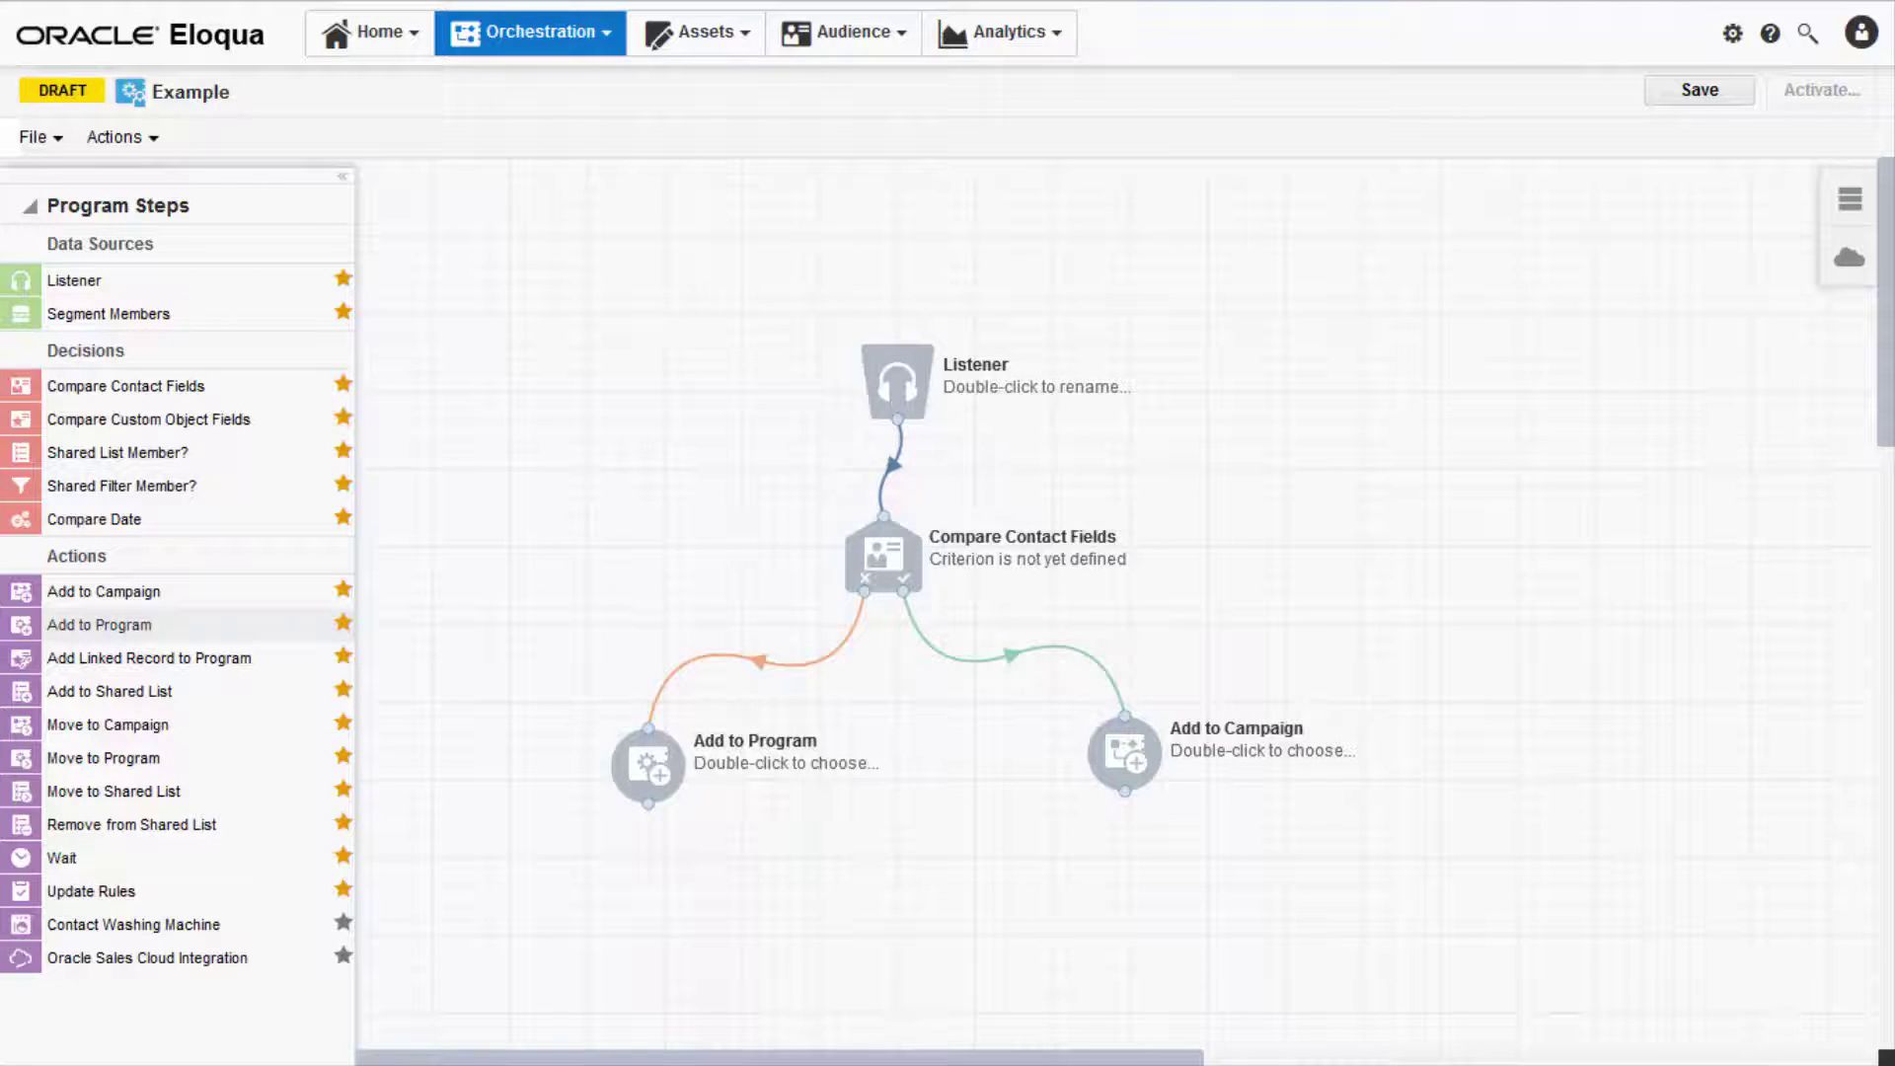
{"action": "left_click", "coordinate": [908, 556]}
{"action": "double_click", "coordinate": [910, 562]}
{"action": "left_click", "coordinate": [1354, 563]}
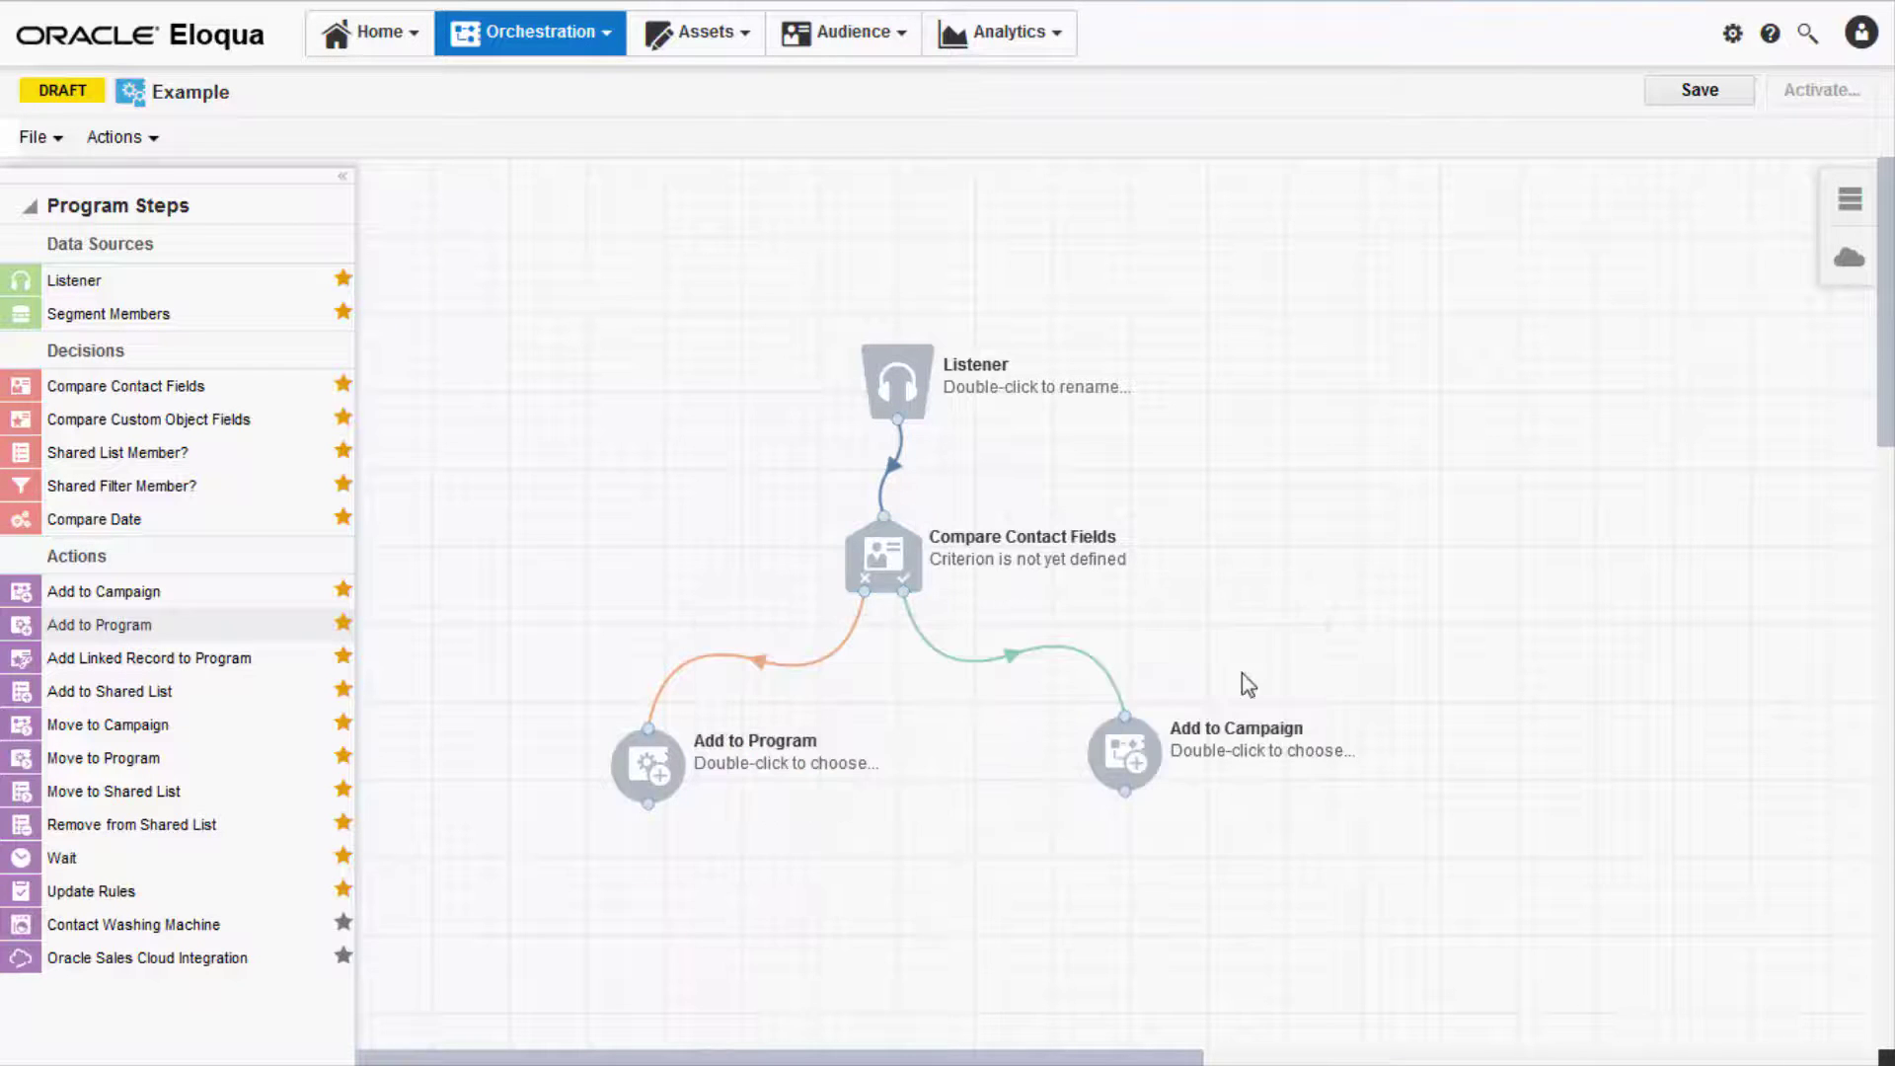
{"action": "double_click", "coordinate": [1140, 759]}
{"action": "left_click", "coordinate": [1459, 748]}
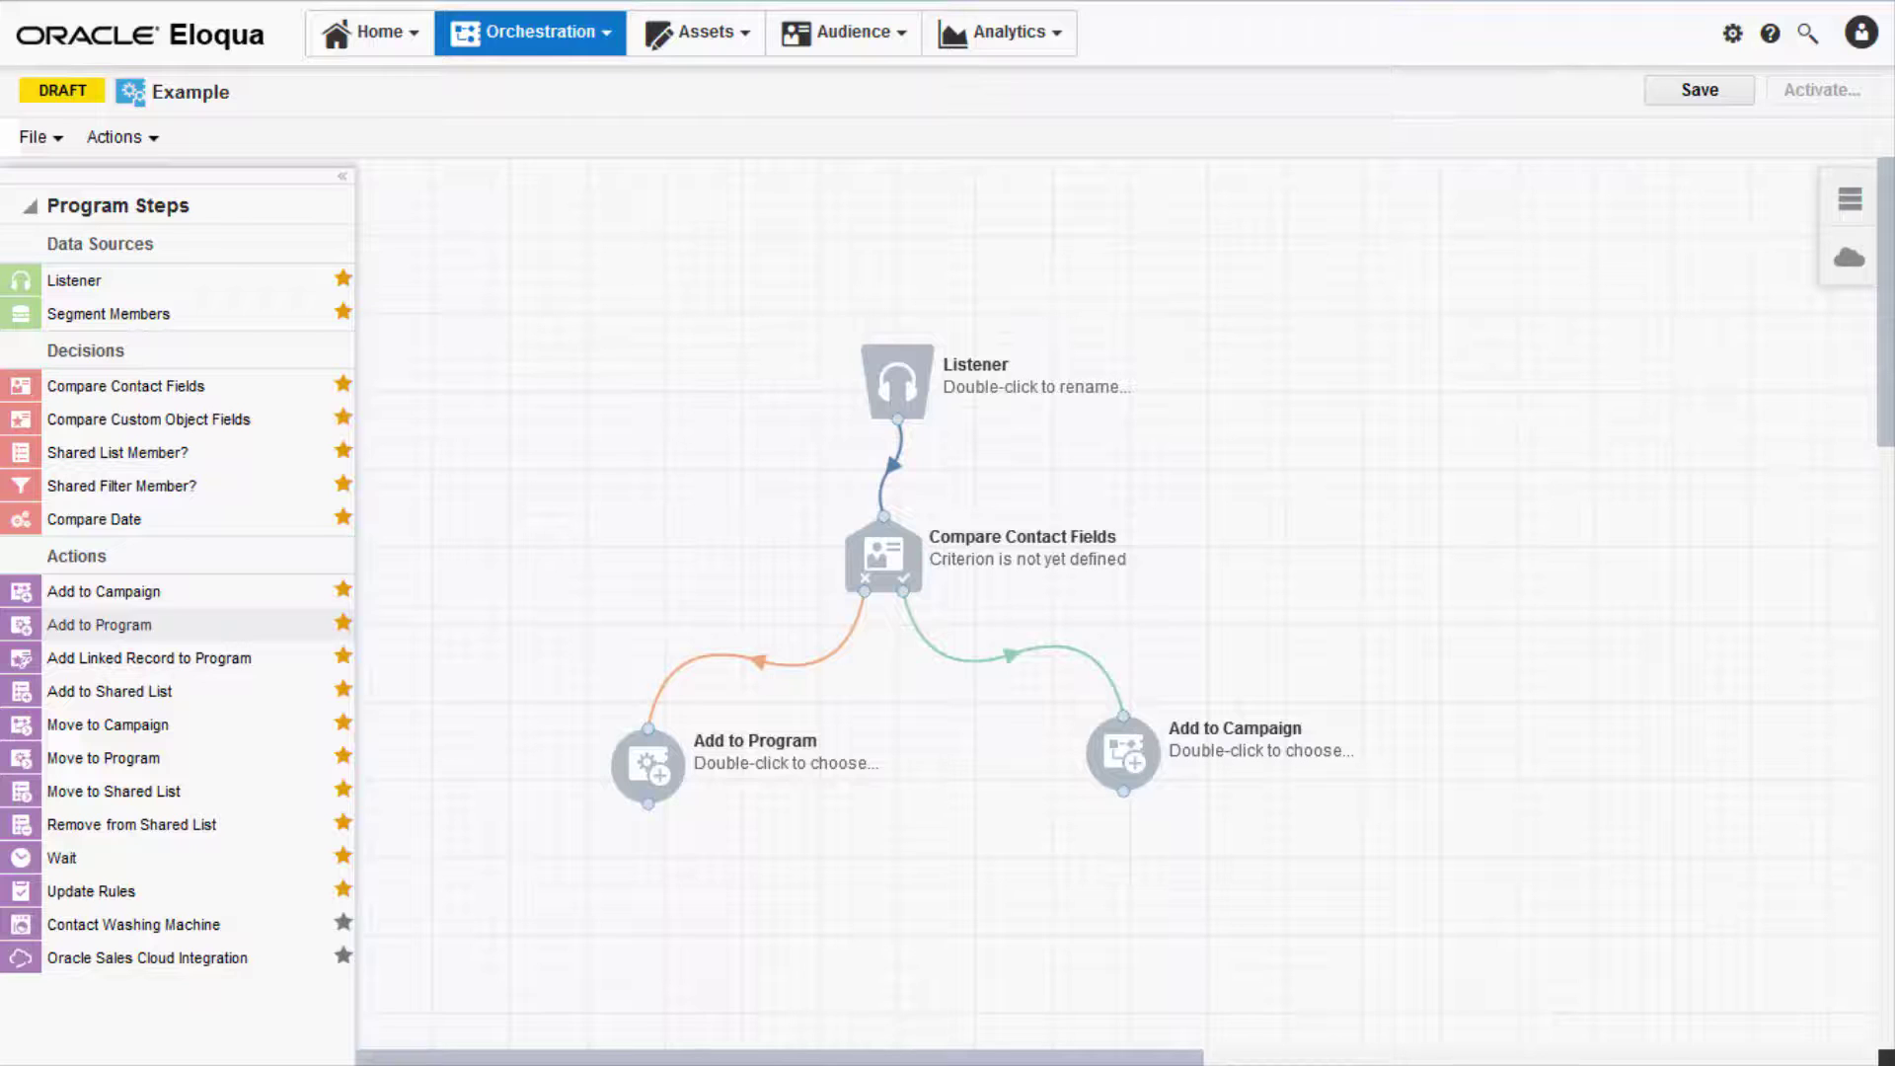
Step: Save the program as Example and make the Listener watch all score changes of Example Lead Scoring Model
{"action": "left_click", "coordinate": [1708, 89]}
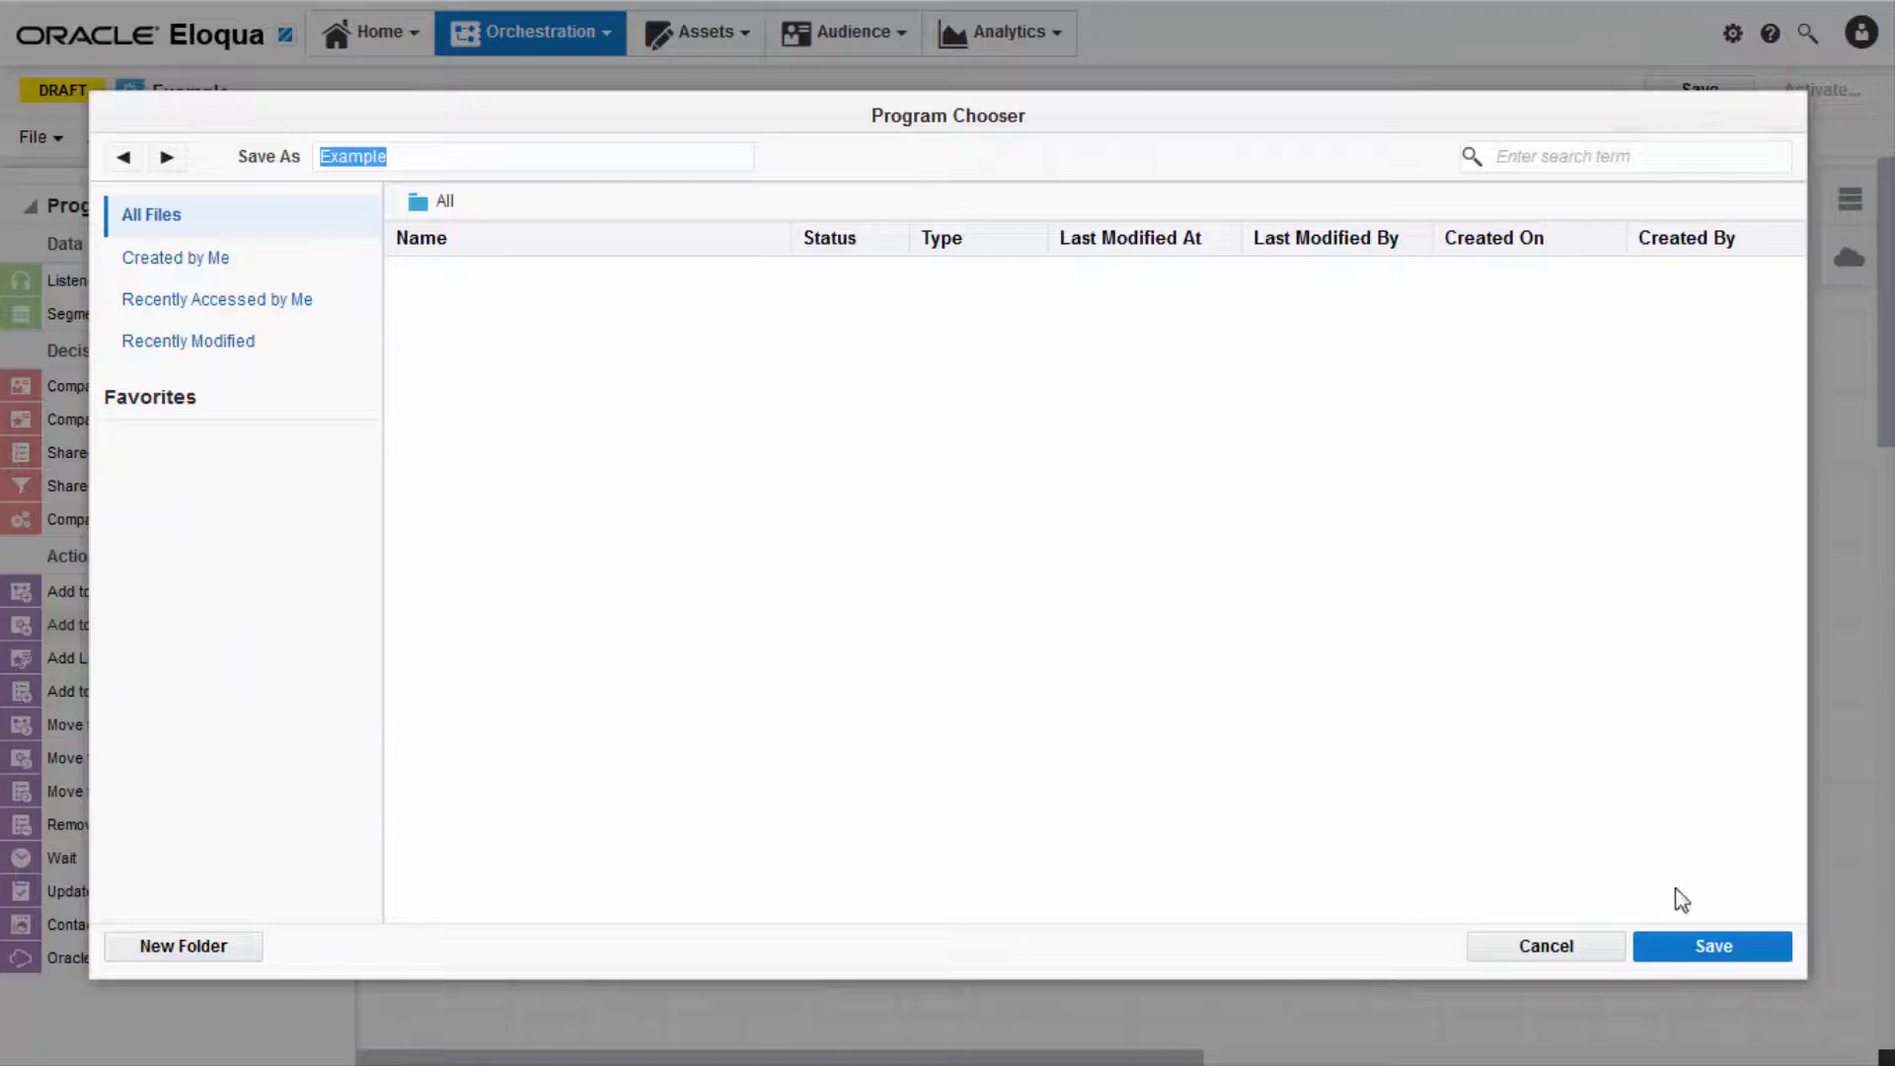
{"action": "left_click", "coordinate": [1713, 948]}
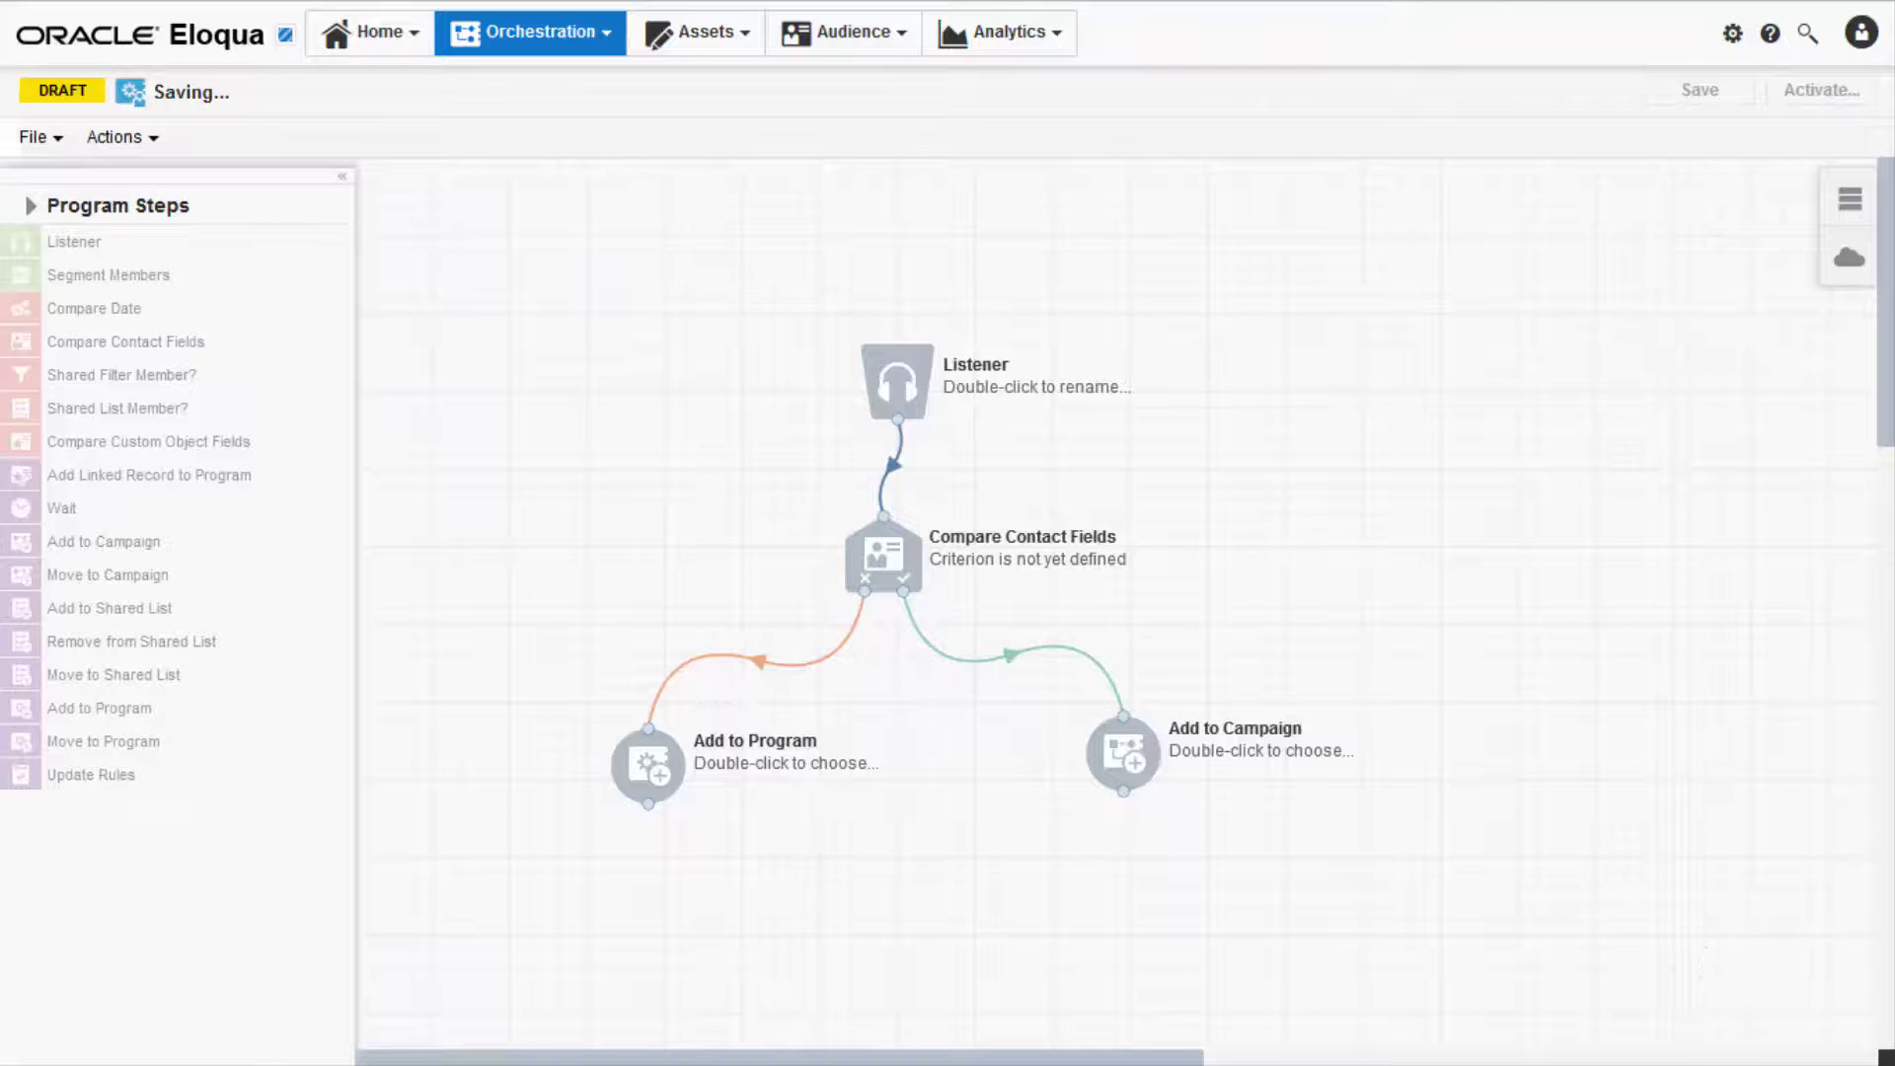
{"action": "double_click", "coordinate": [915, 371]}
{"action": "left_click", "coordinate": [822, 618]}
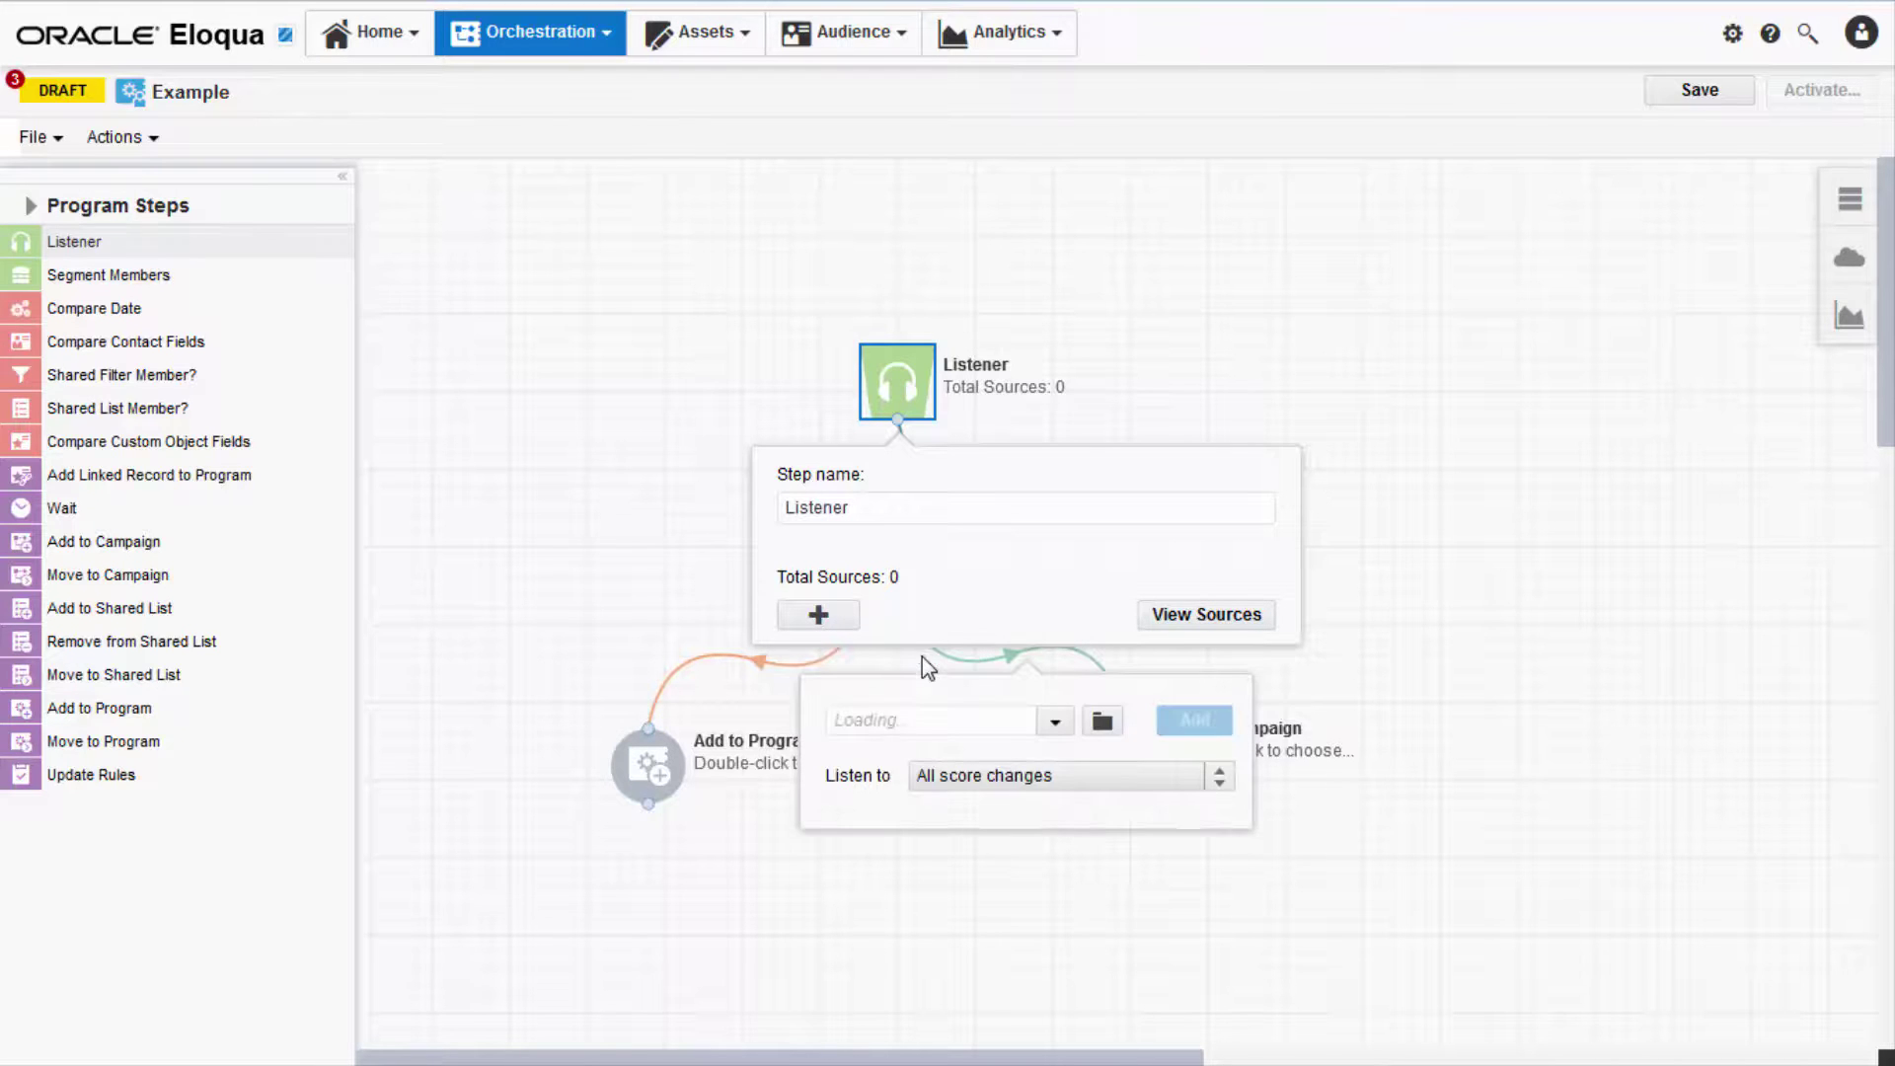
{"action": "left_click", "coordinate": [1055, 721]}
{"action": "left_click", "coordinate": [1021, 758]}
{"action": "left_click", "coordinate": [1111, 790]}
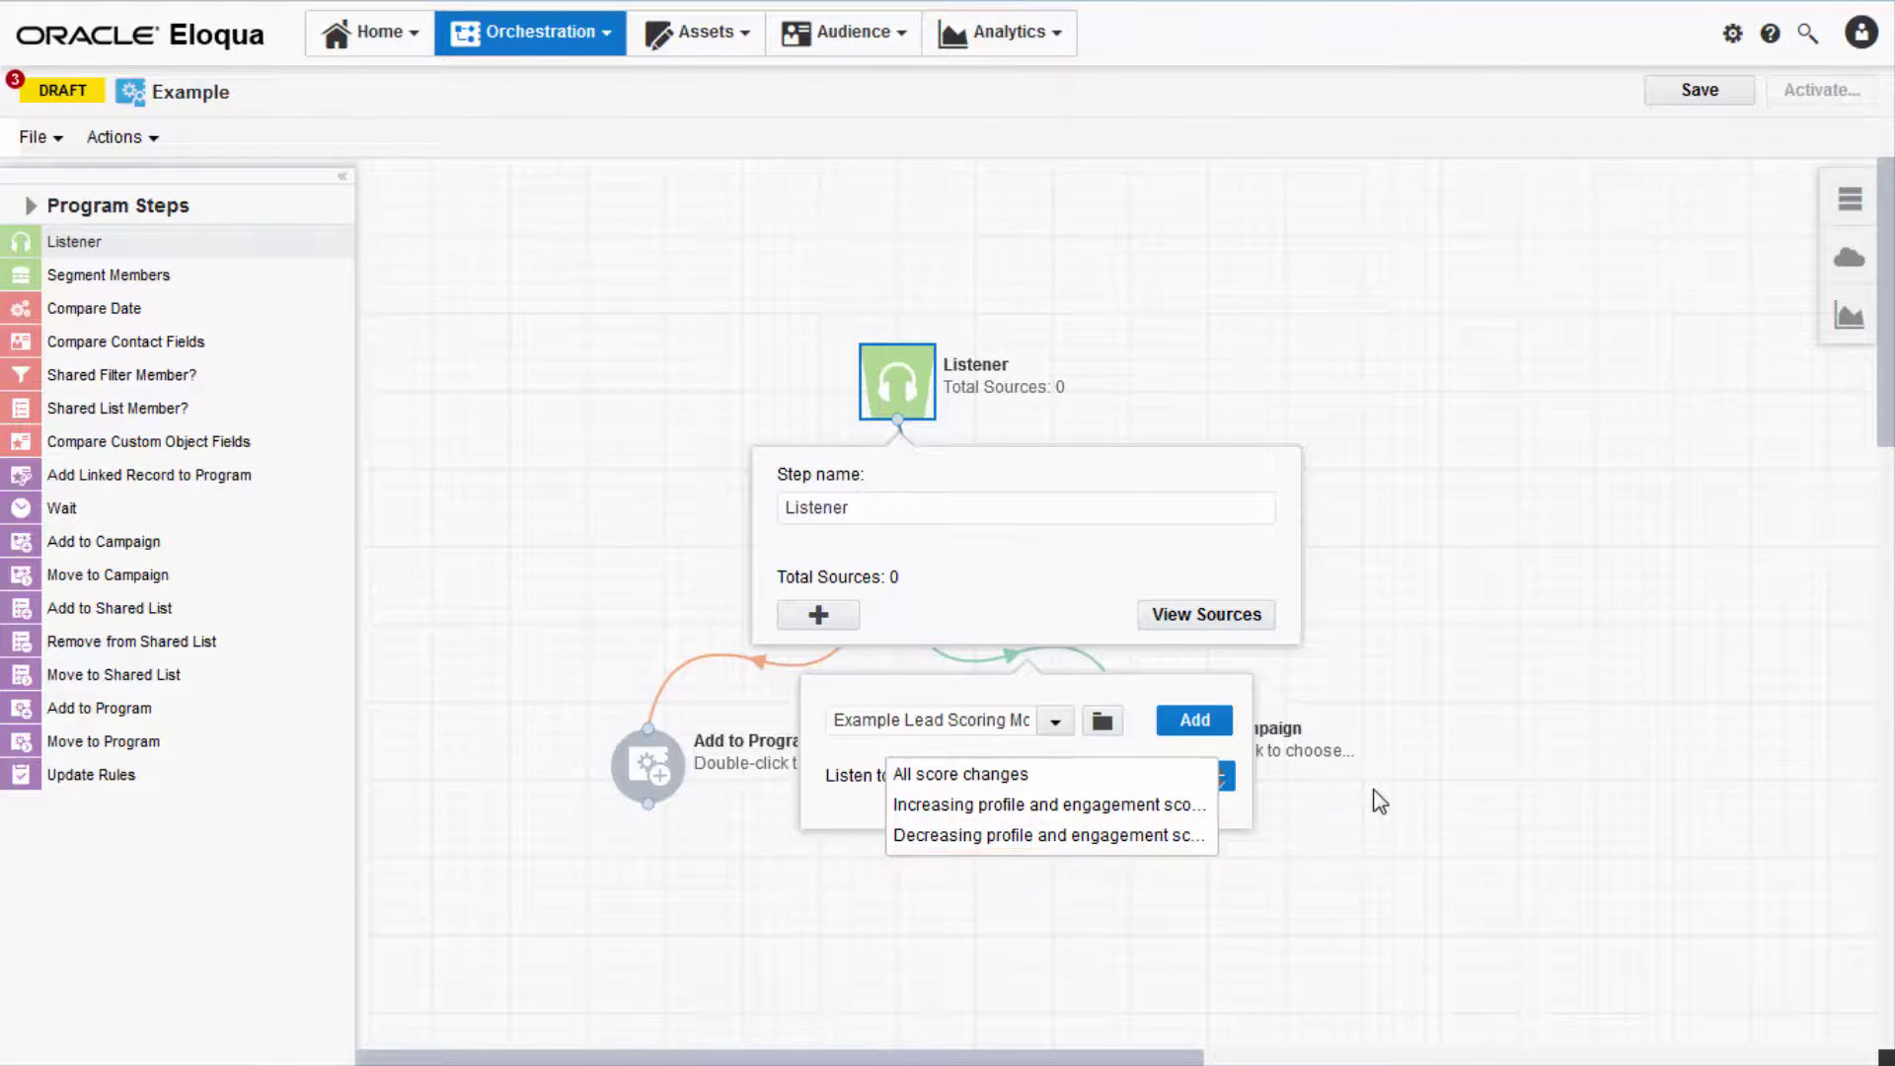
{"action": "left_click", "coordinate": [1034, 777]}
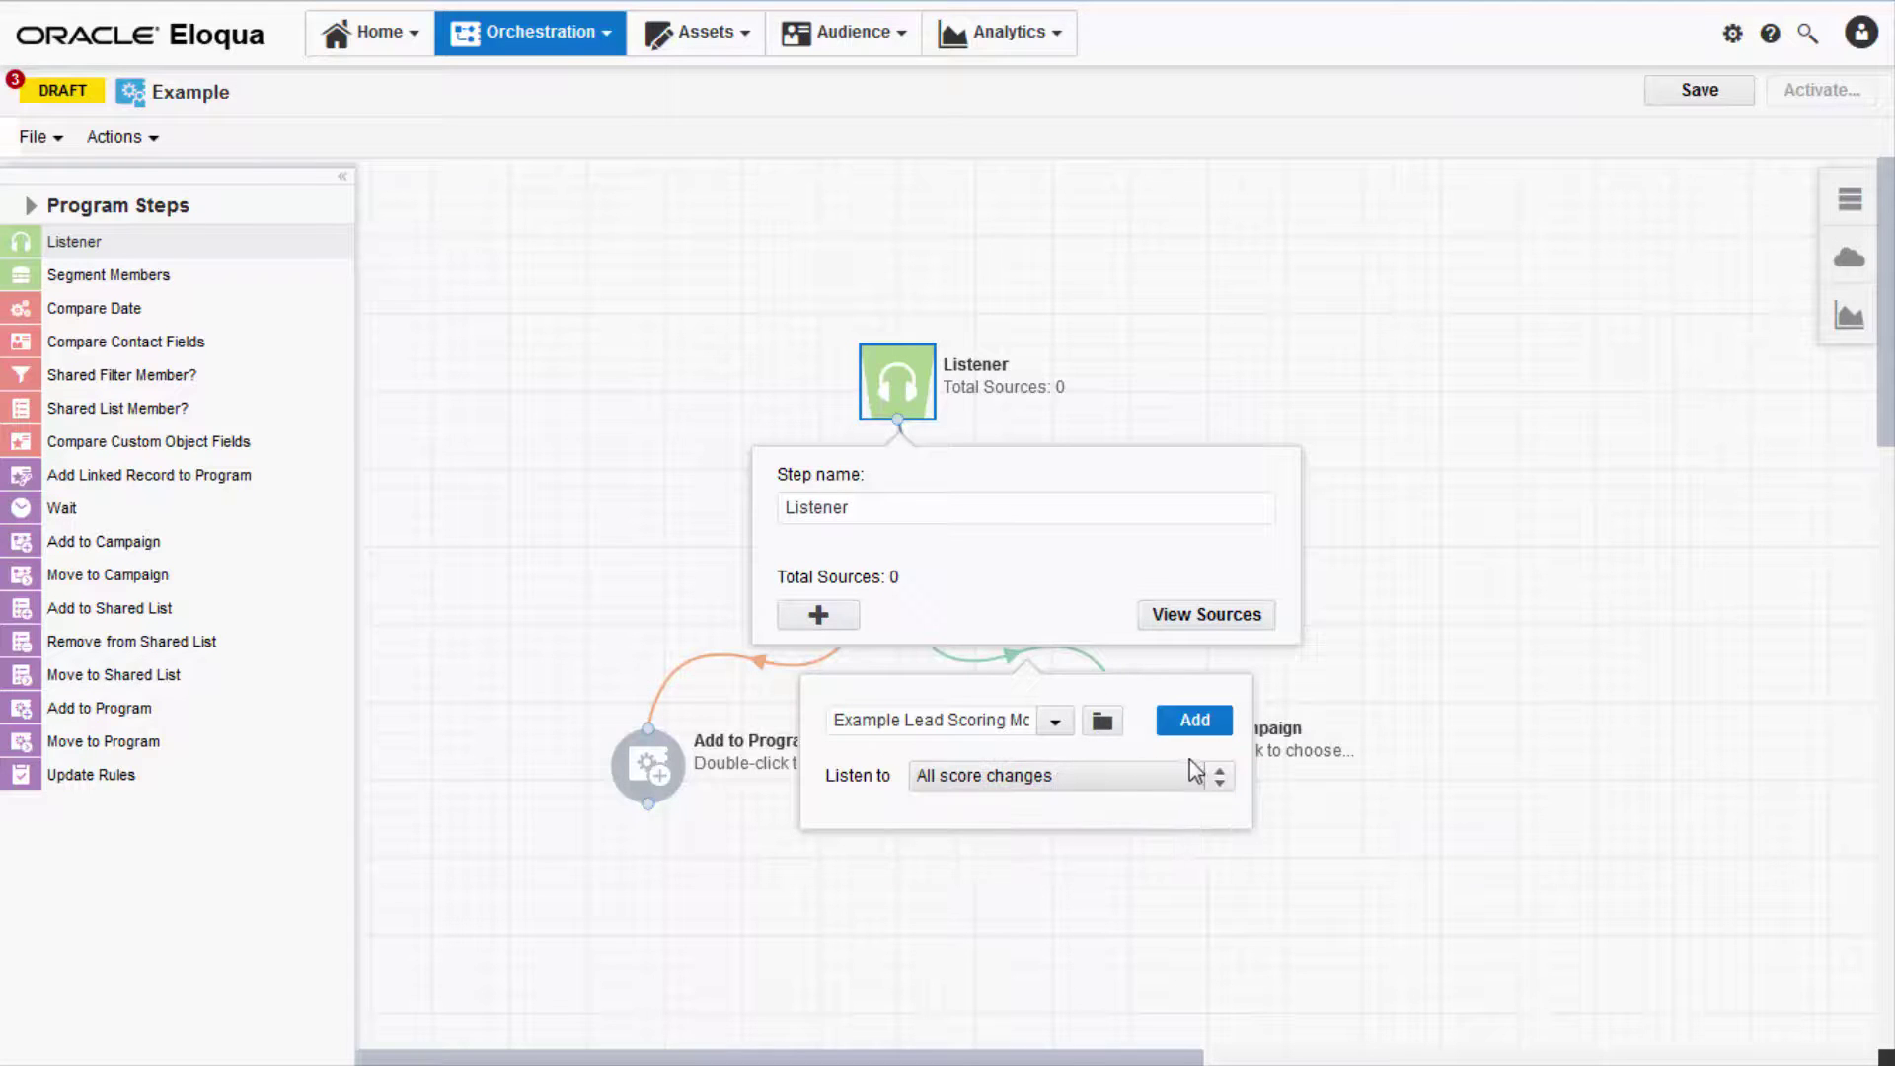
{"action": "left_click", "coordinate": [1195, 721]}
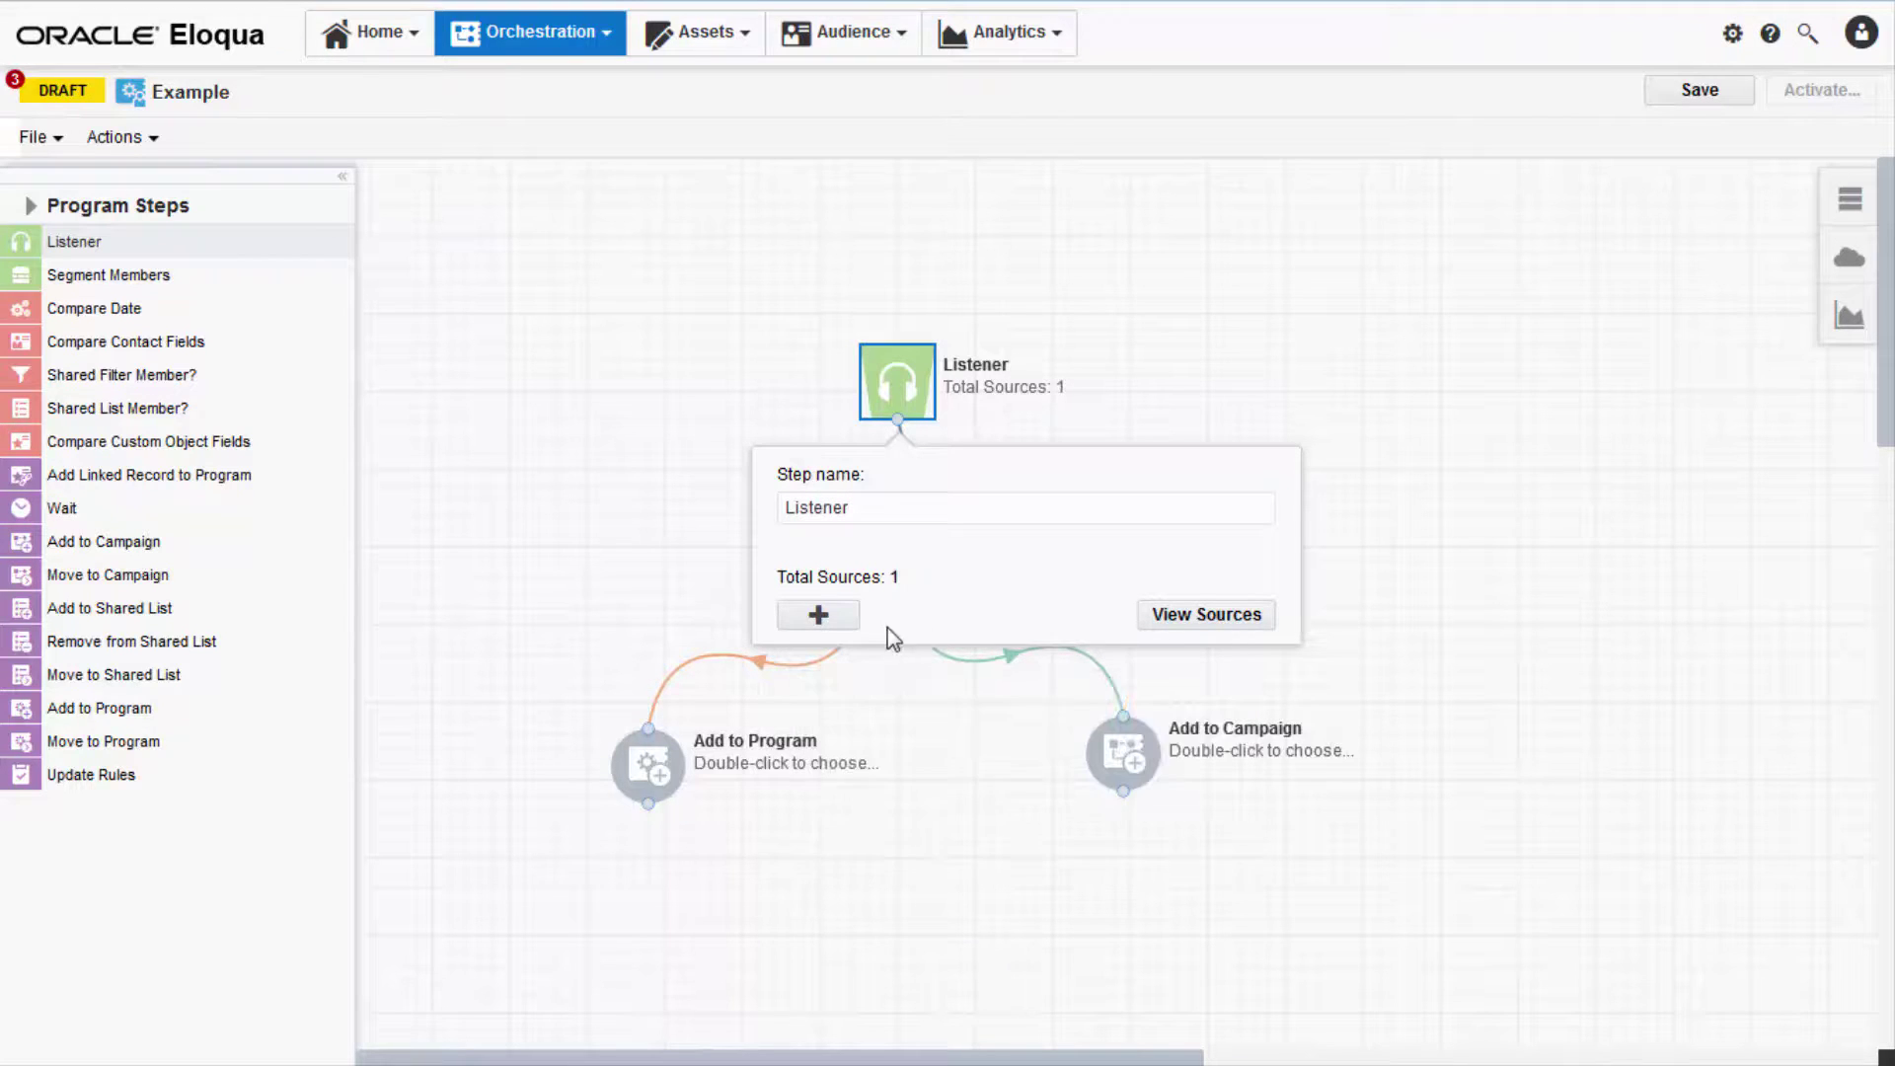
Step: Place a second Listener to the right of the first one
{"action": "left_click", "coordinate": [844, 620]}
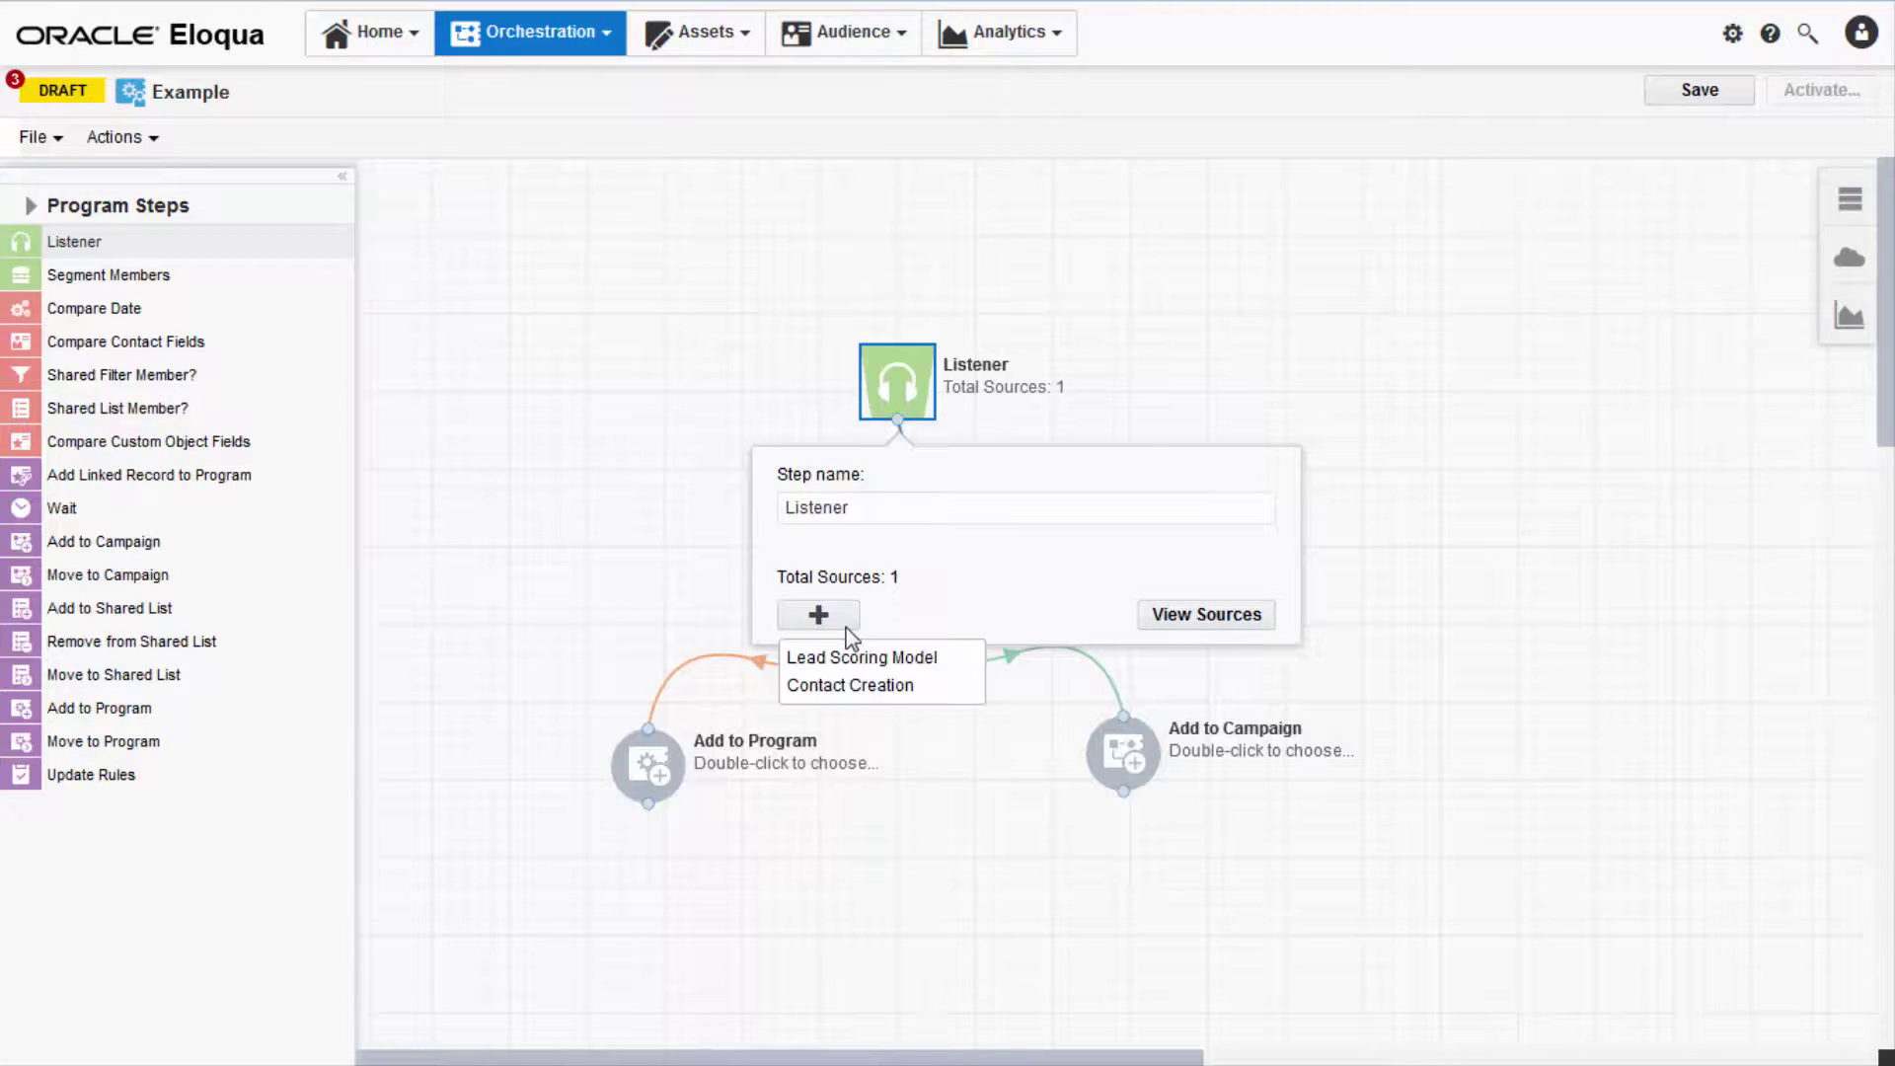
{"action": "left_click", "coordinate": [1029, 591]}
{"action": "left_click", "coordinate": [482, 339]}
{"action": "left_click_drag", "start_coordinate": [215, 251], "coordinate": [1609, 446]}
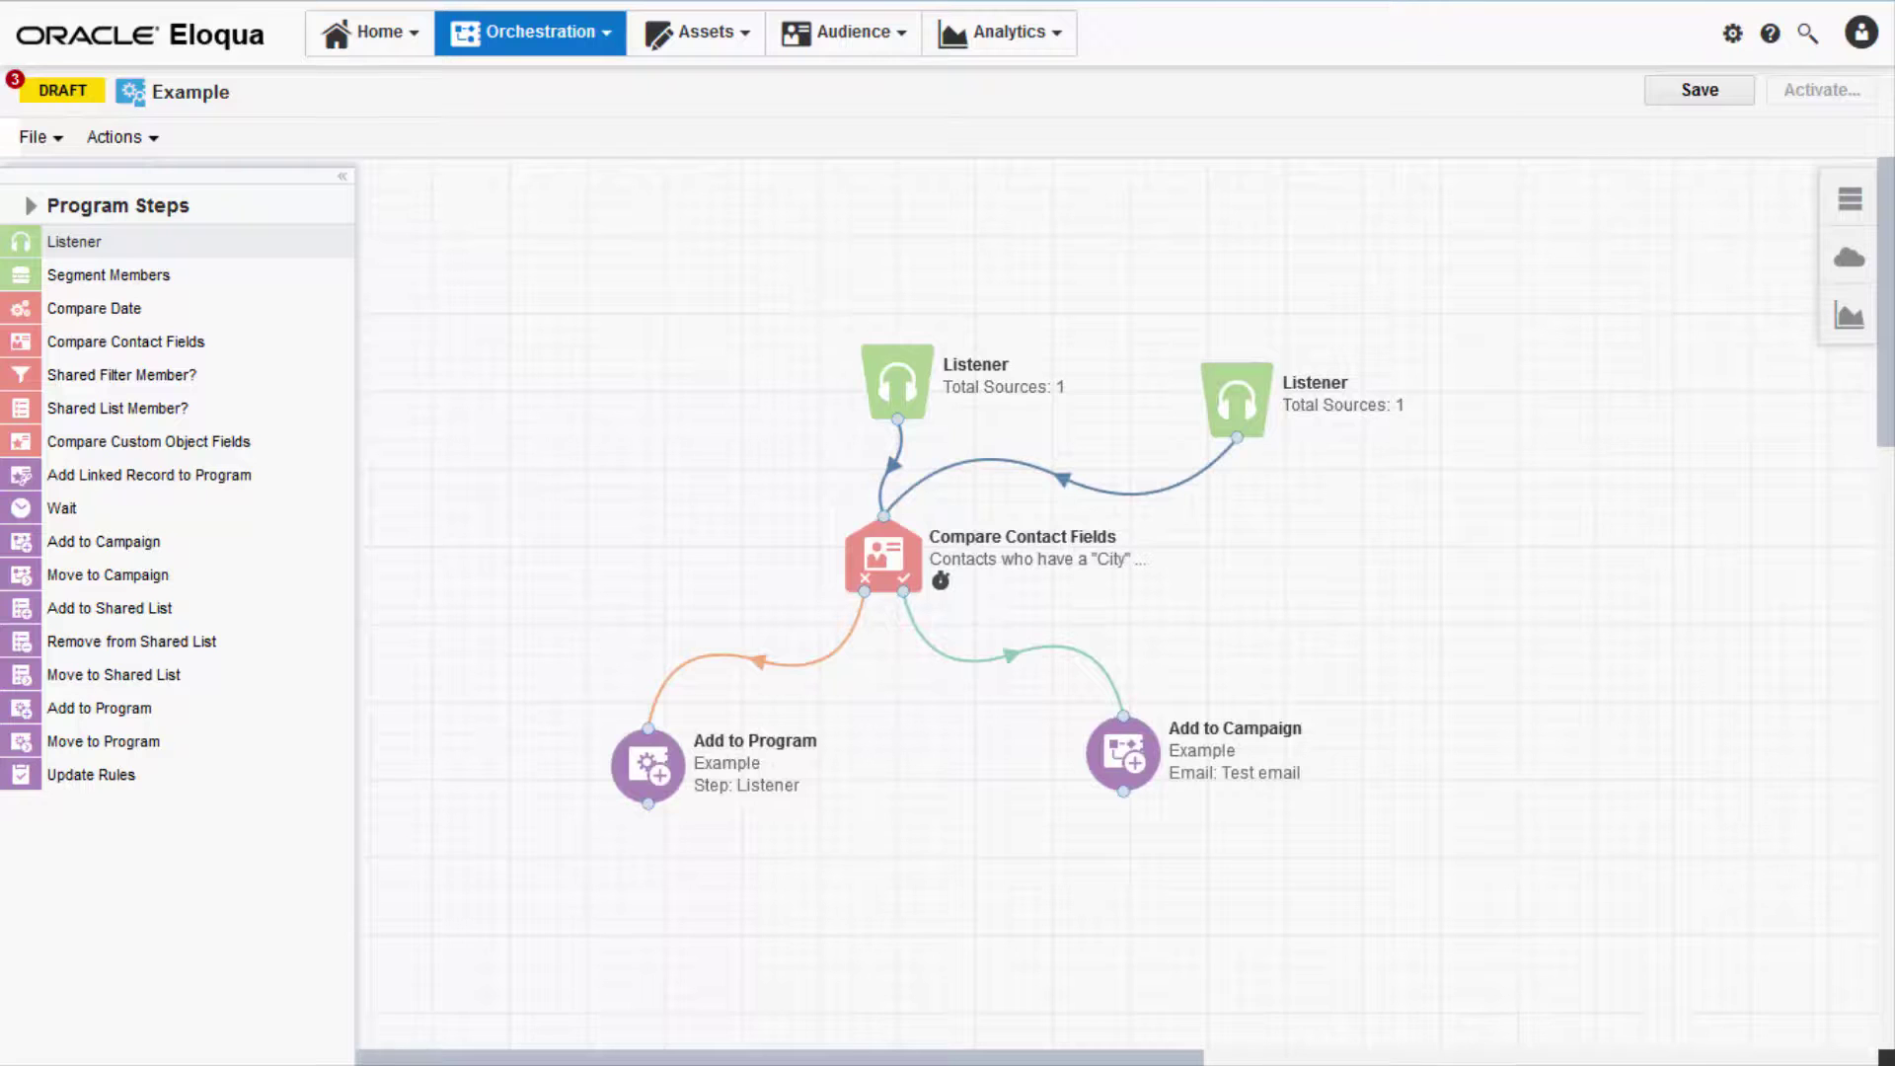
Step: Save the Example program
{"action": "left_click", "coordinate": [1700, 90]}
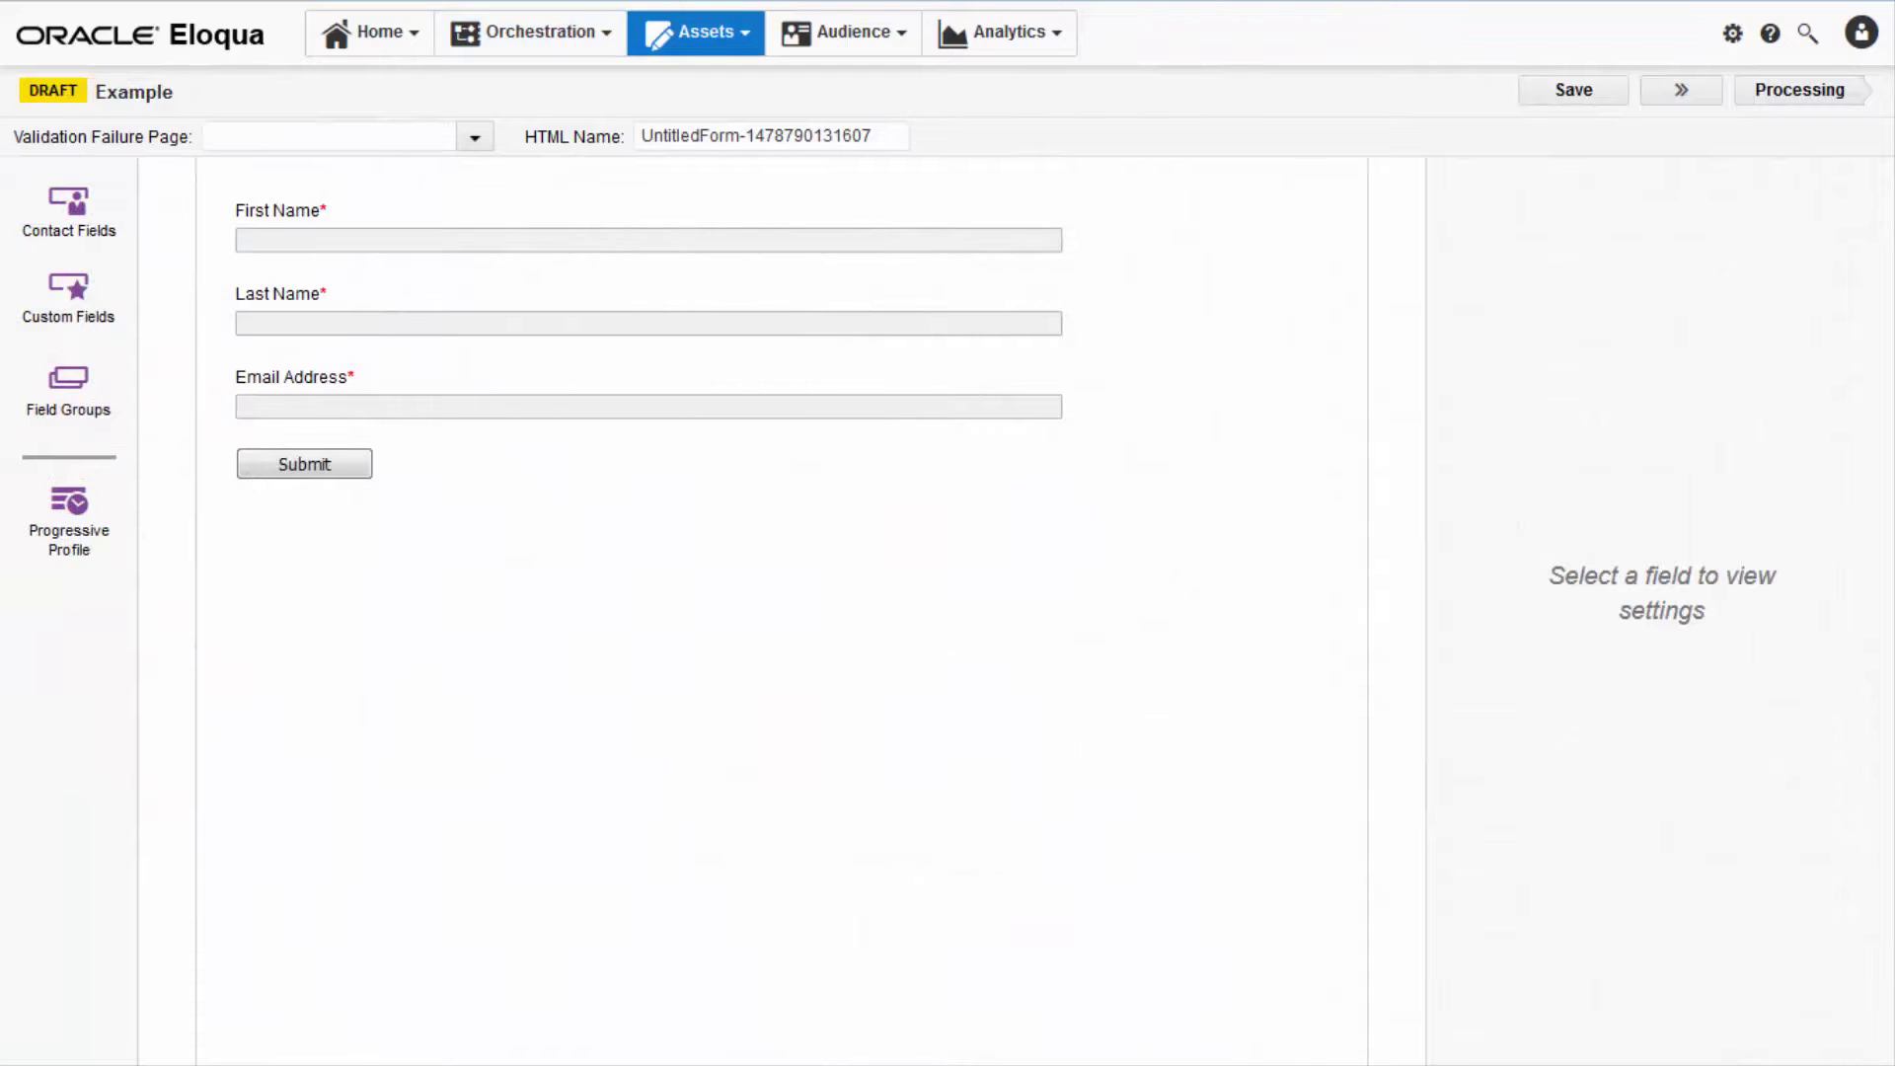
Step: Show the form's Processing steps, including the Add to Program step feeding Example's Listener
{"action": "left_click", "coordinate": [1789, 99]}
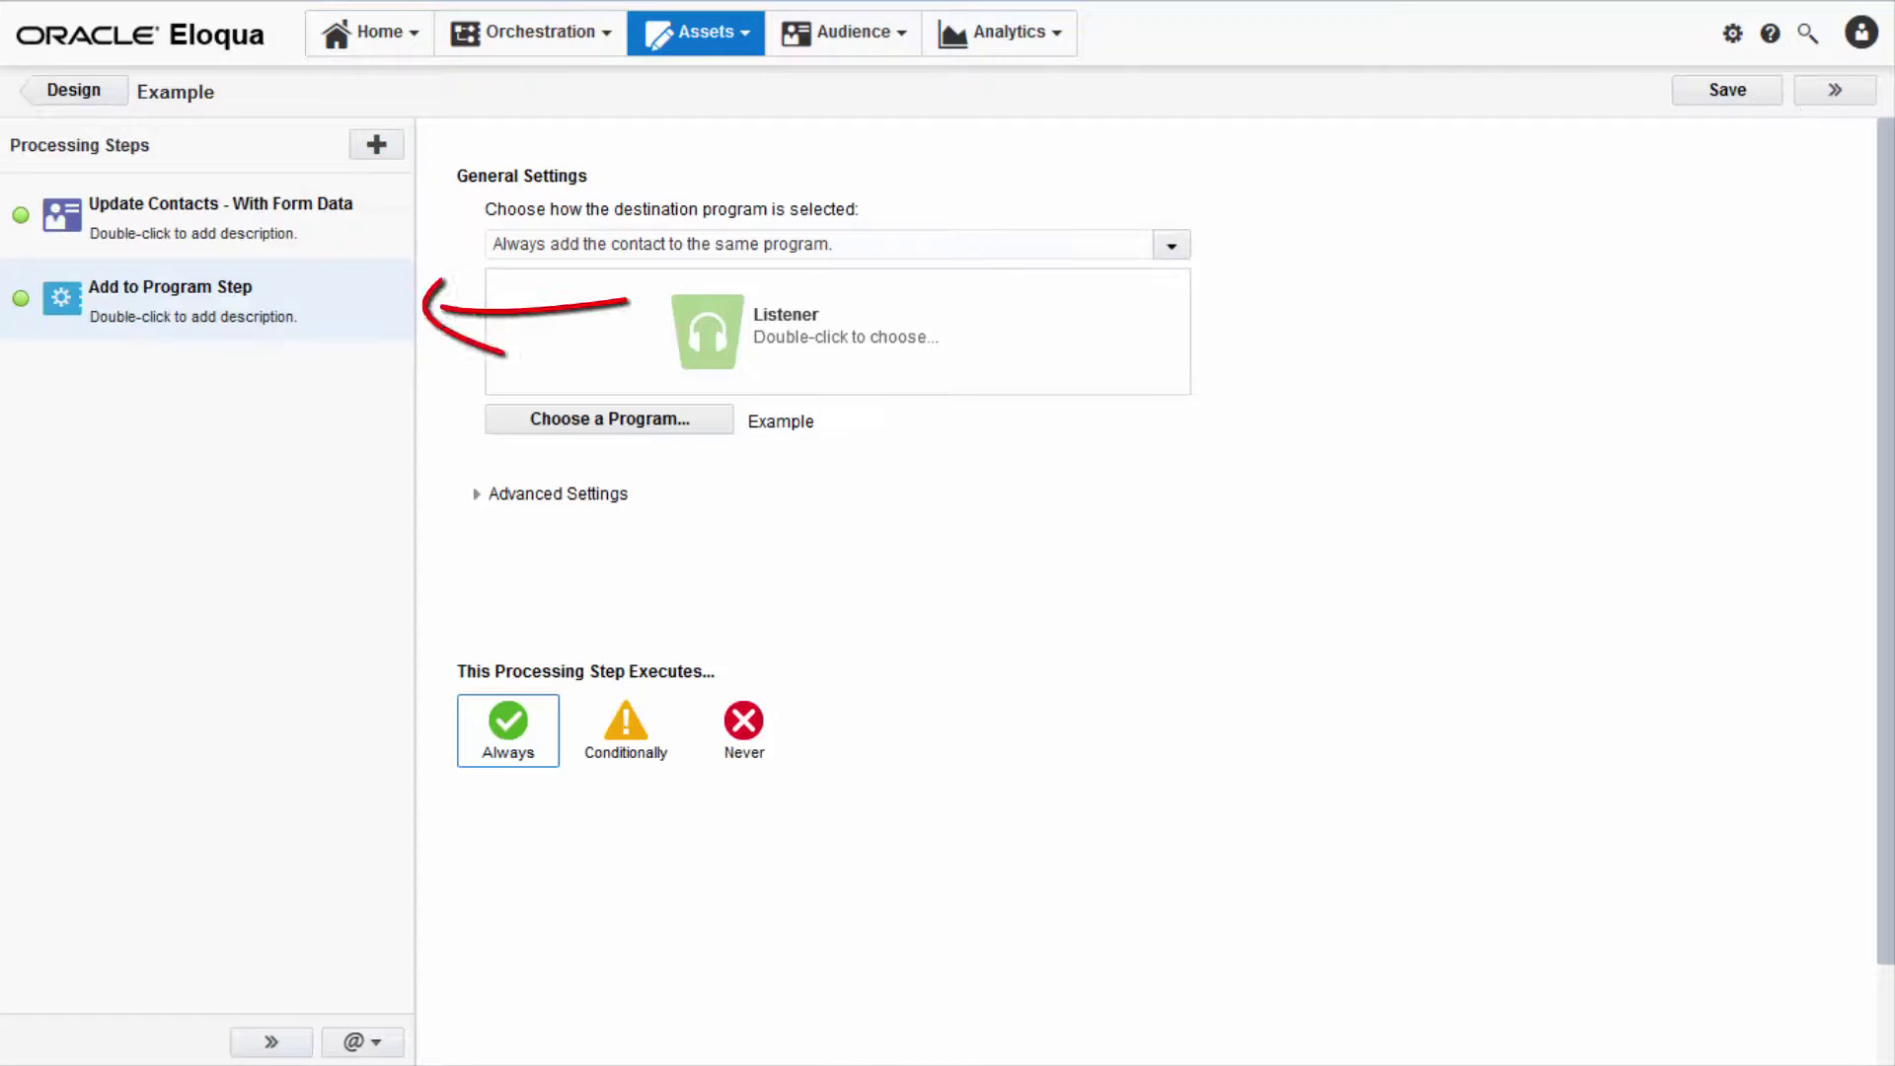